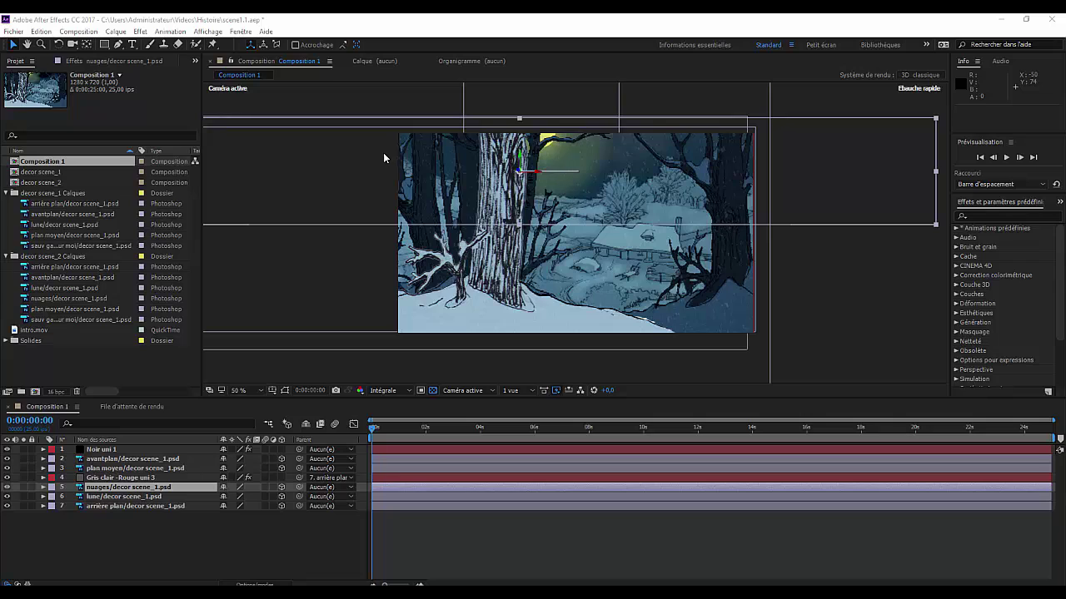
Step: Set the project's color depth to 8 bits per channel
{"action": "left_click", "coordinate": [261, 391]}
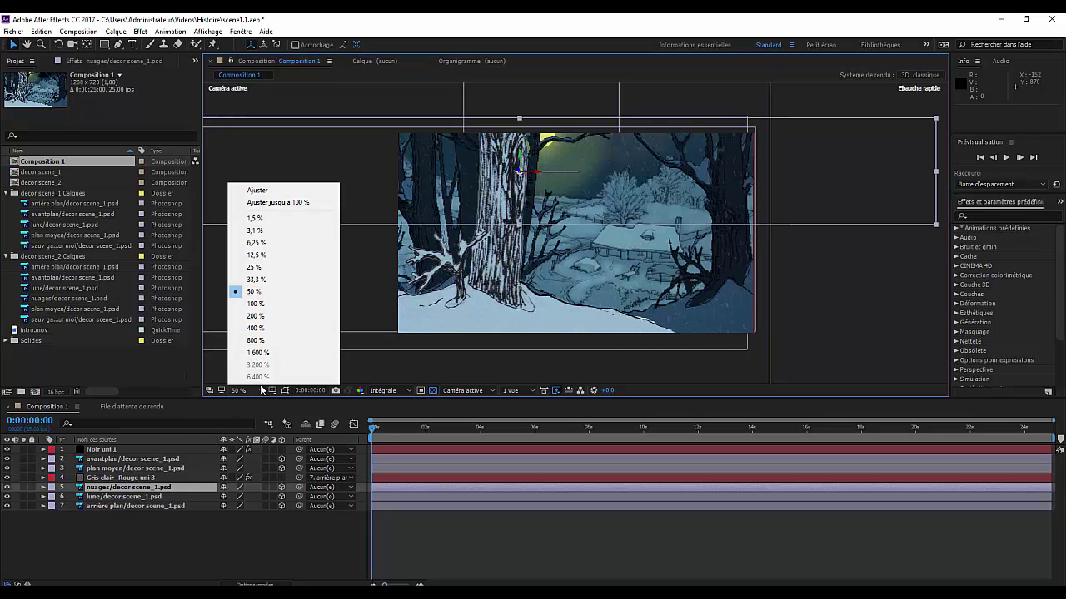
{"action": "left_click", "coordinate": [253, 267]}
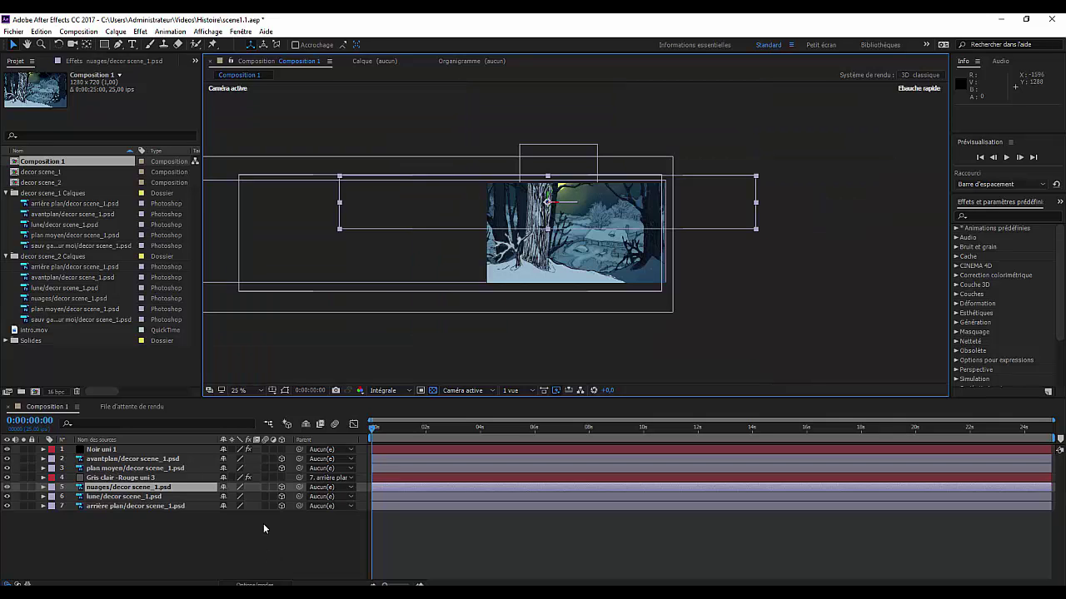
{"action": "left_click", "coordinate": [58, 392]}
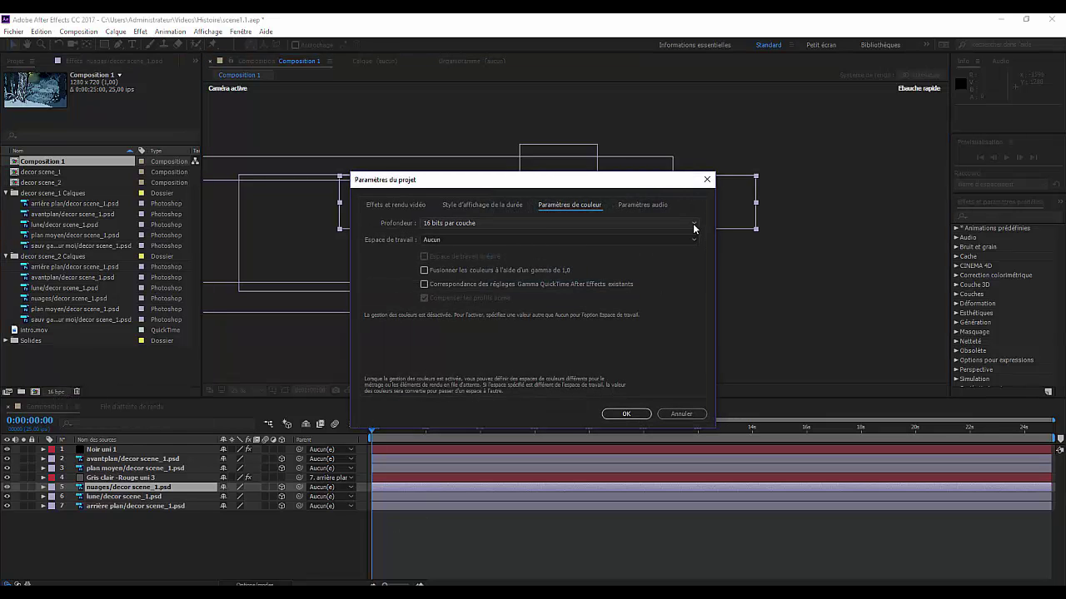
{"action": "left_click", "coordinate": [695, 225]}
{"action": "left_click", "coordinate": [446, 236]}
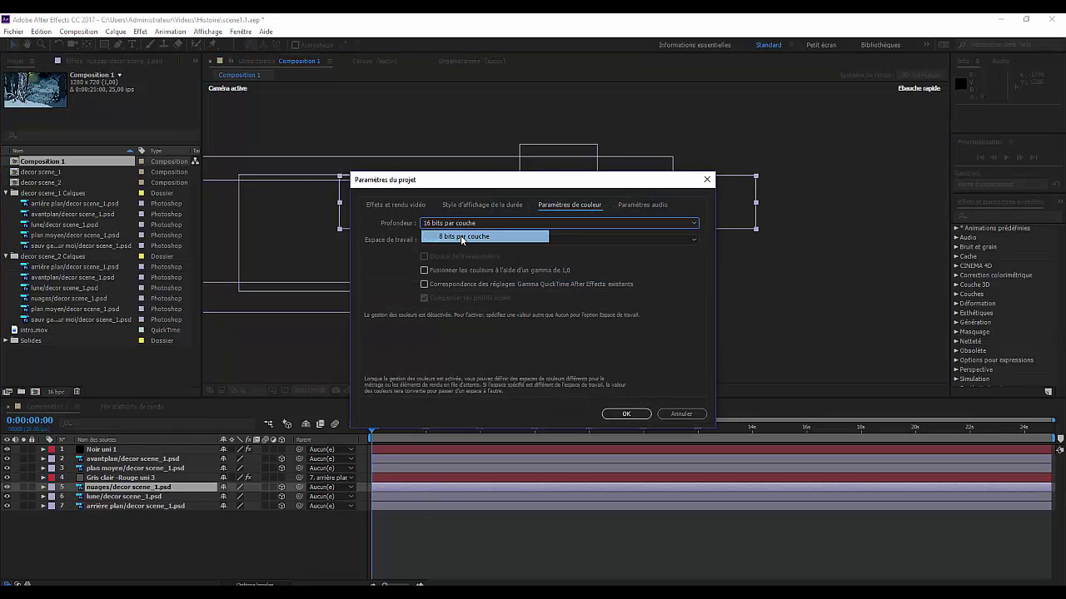
{"action": "left_click", "coordinate": [625, 415]}
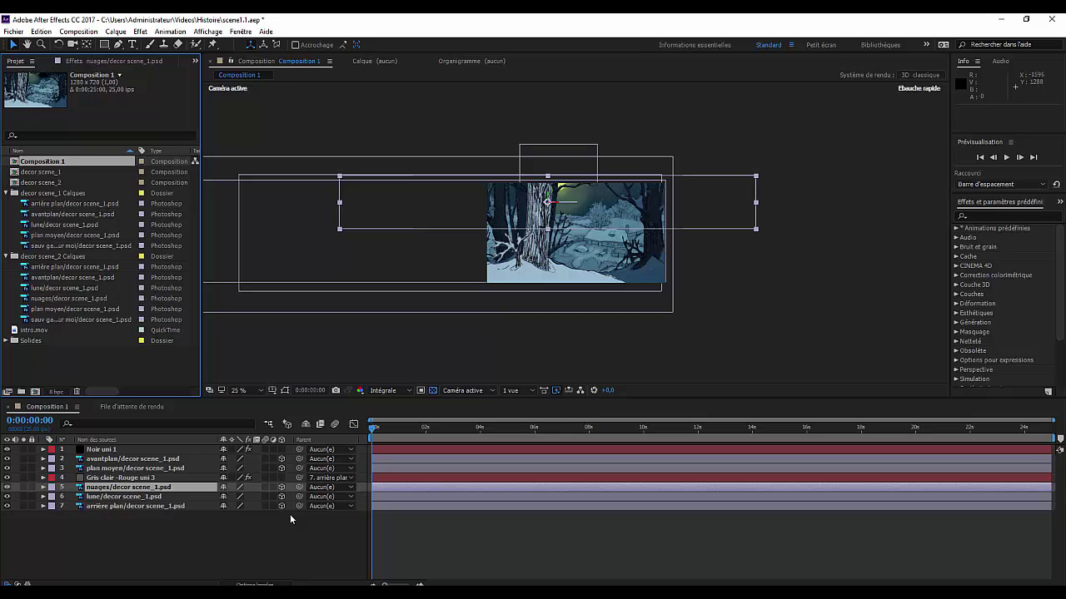
Step: Set the avantplan layer's X position to about 1516 and enable position keyframing at 0 seconds
{"action": "left_click", "coordinate": [109, 459]}
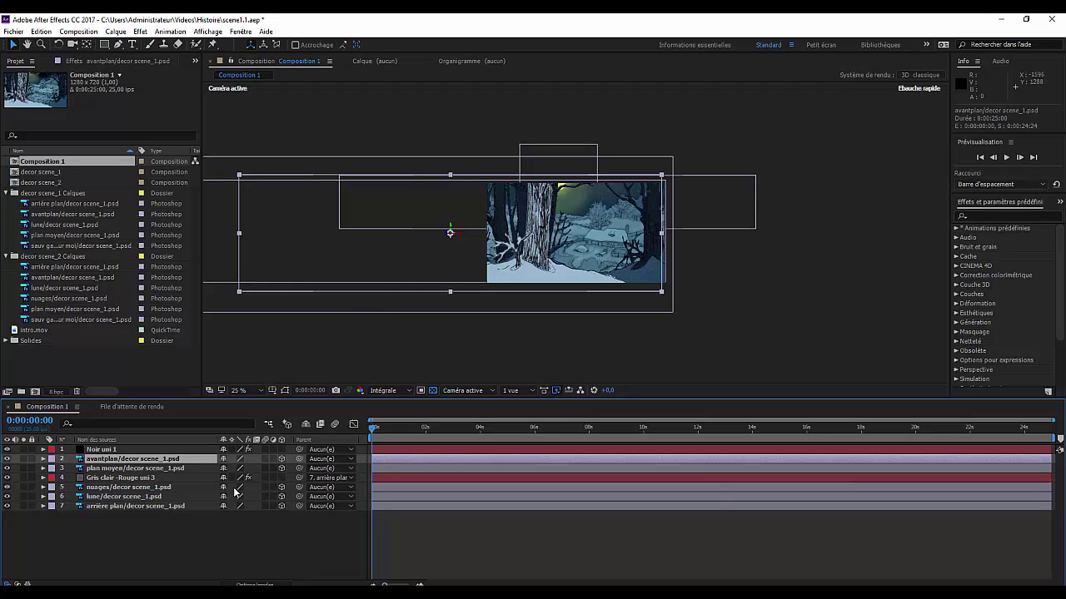
{"action": "key", "text": "p"}
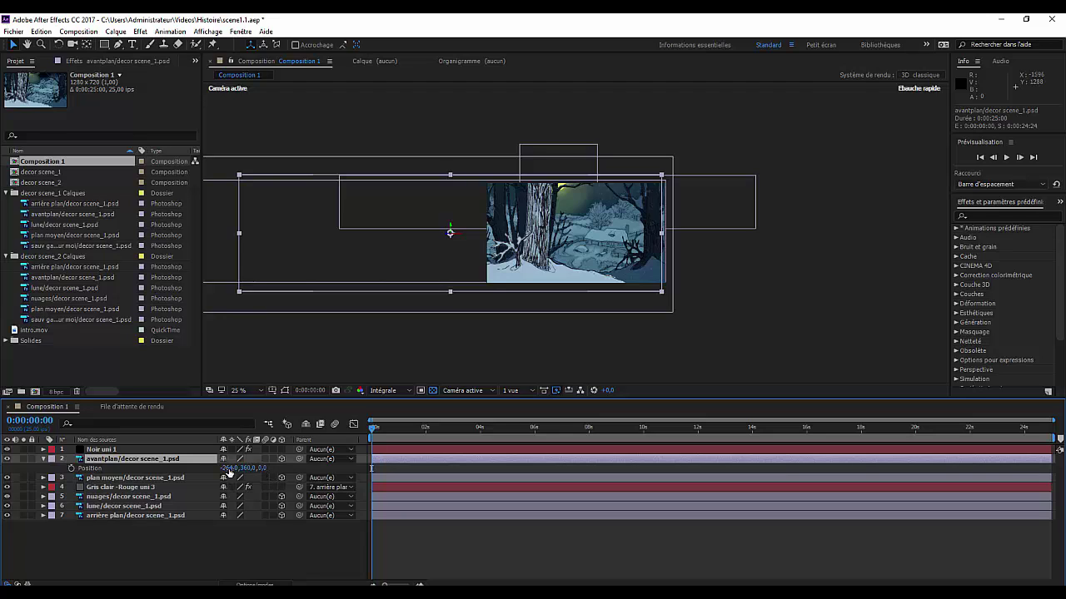
{"action": "mouse_move", "coordinate": [229, 473]}
{"action": "left_mouse_down"}
{"action": "mouse_move", "coordinate": [190, 471]}
{"action": "mouse_move", "coordinate": [353, 476]}
{"action": "mouse_move", "coordinate": [225, 472]}
{"action": "left_mouse_up"}
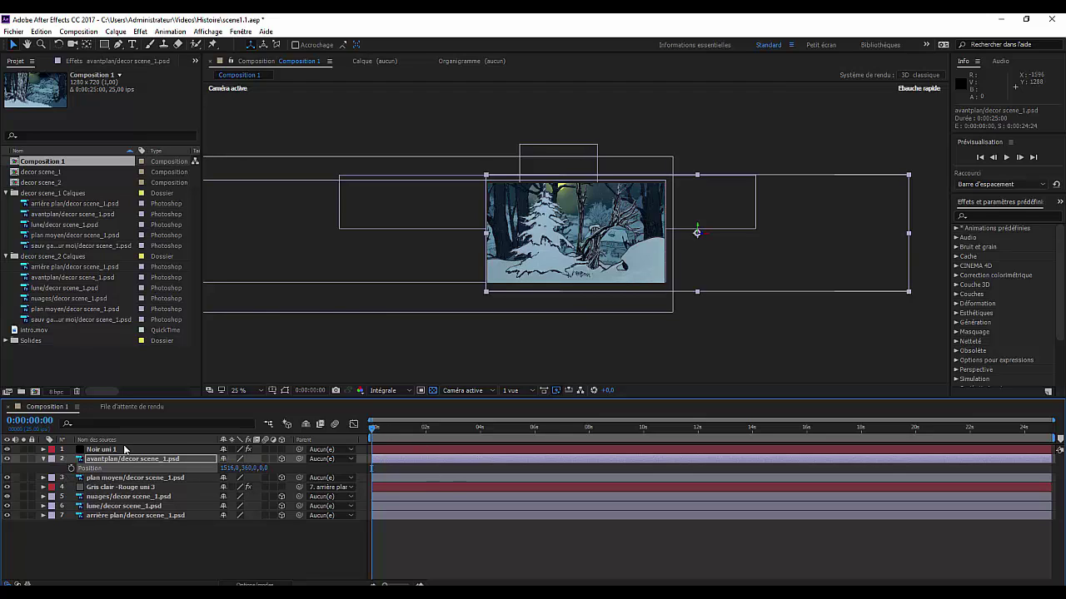
{"action": "left_click", "coordinate": [71, 468]}
Step: Set the plan moyen layer's X position to about 1111.9 and enable position keyframing at 0 seconds
{"action": "left_click", "coordinate": [106, 478]}
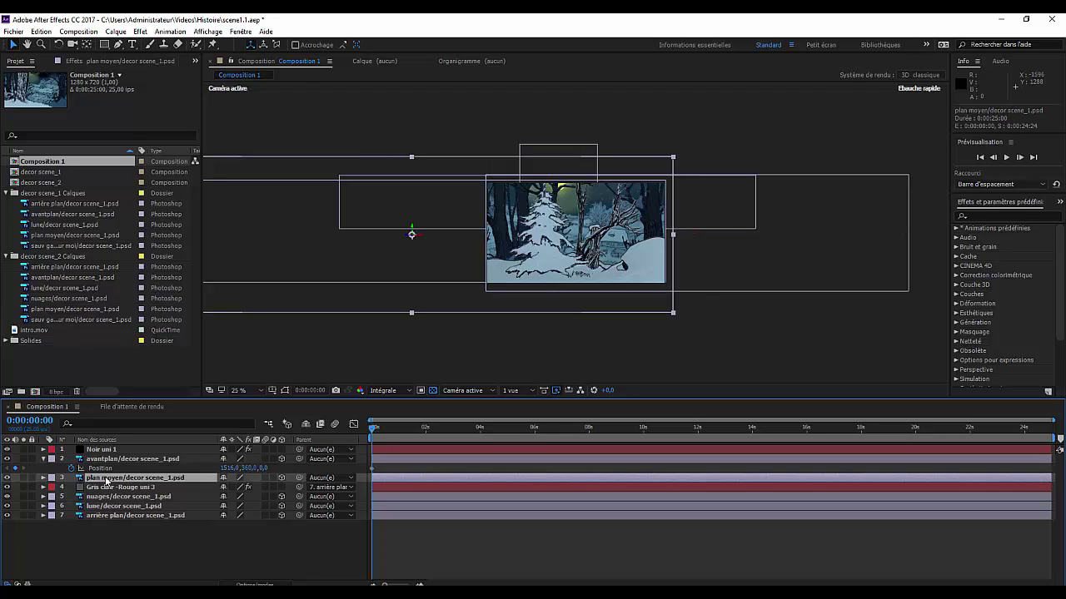
{"action": "key", "text": "p"}
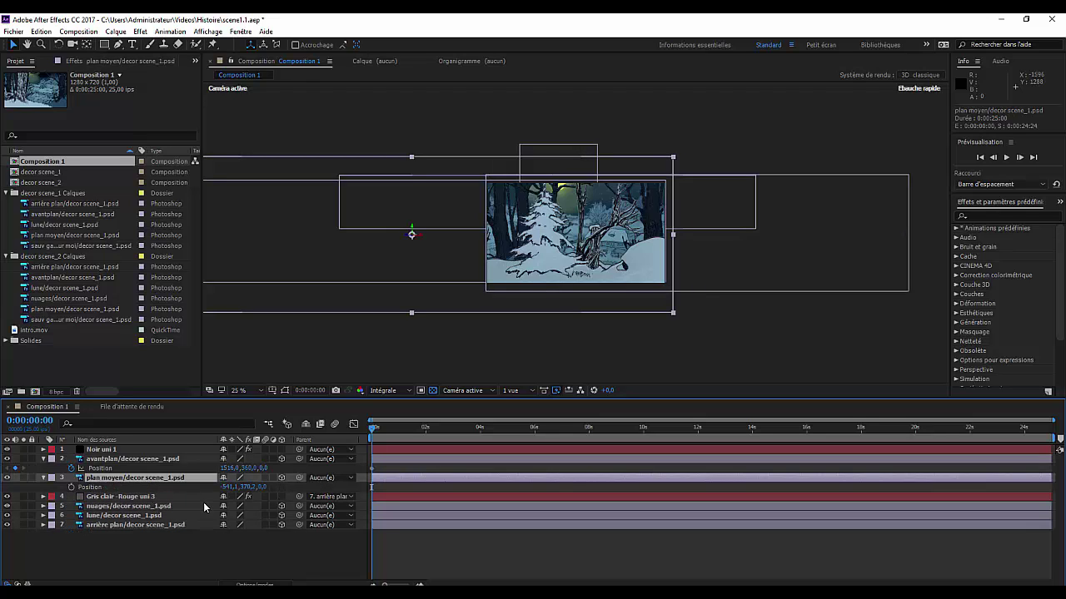
{"action": "left_click_drag", "start_coordinate": [224, 490], "coordinate": [345, 511]}
{"action": "left_click_drag", "start_coordinate": [238, 497], "coordinate": [388, 504]}
{"action": "left_click_drag", "start_coordinate": [229, 487], "coordinate": [329, 497]}
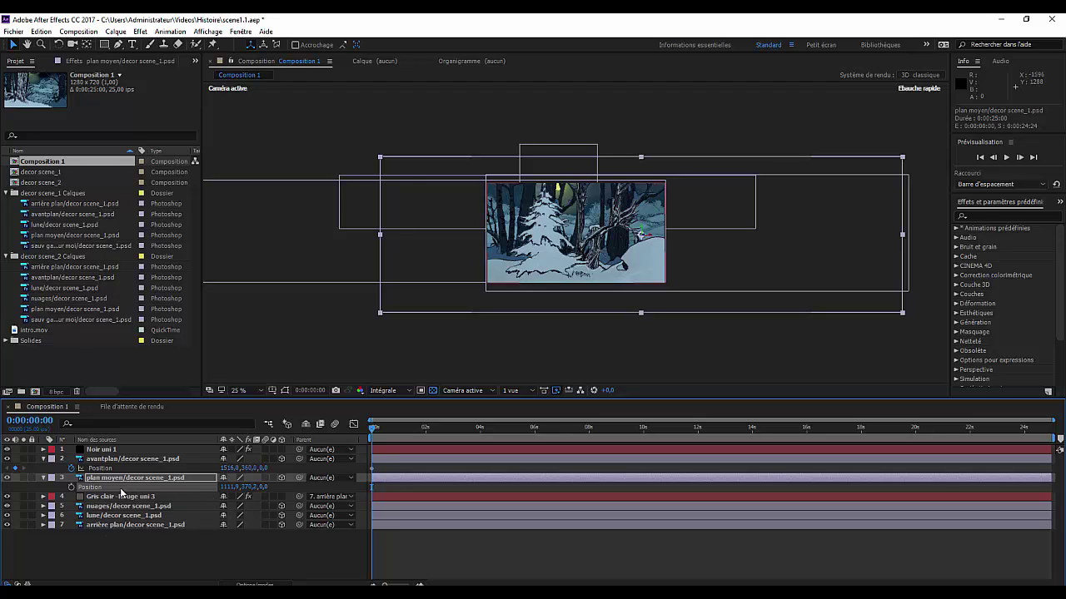
{"action": "left_click", "coordinate": [70, 488]}
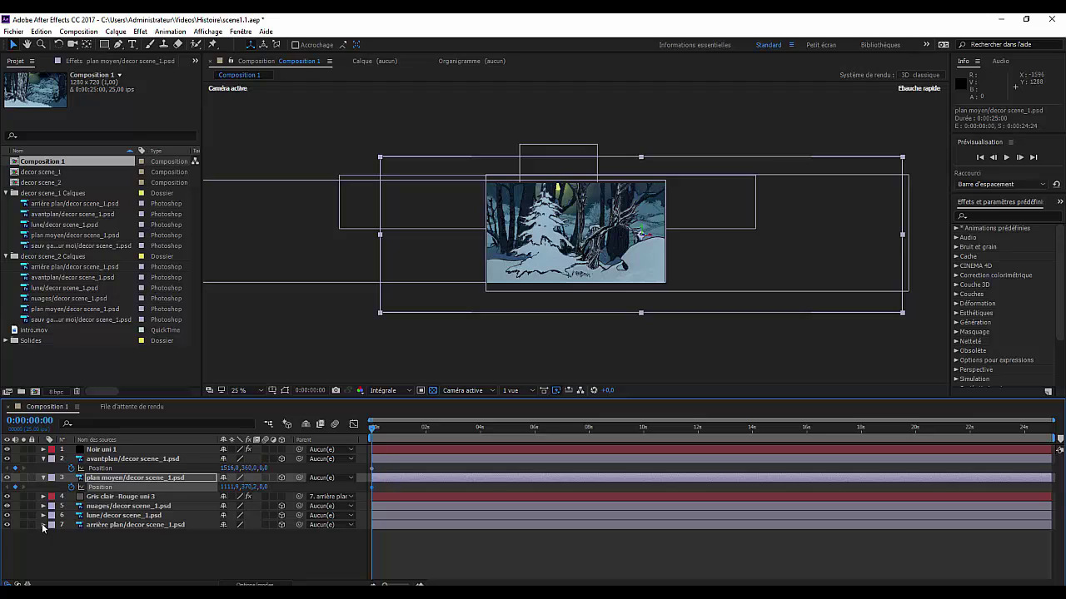
Step: Shift the arrière plan layer horizontally to an X position of about 935.1 so it fills the frame
{"action": "left_click", "coordinate": [119, 526]}
{"action": "key", "text": "p"}
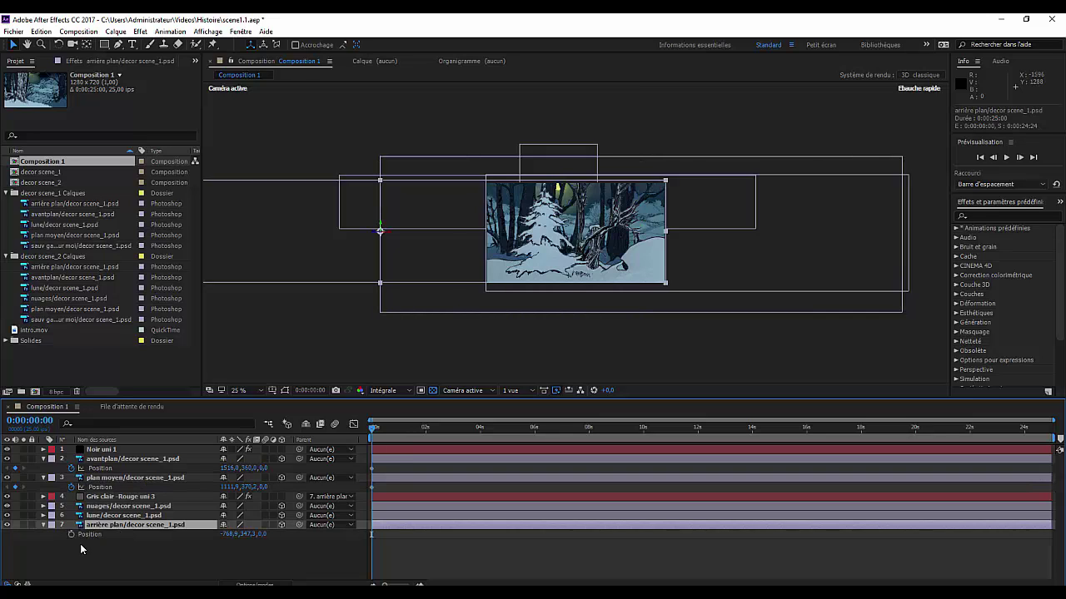
{"action": "left_click", "coordinate": [227, 535]}
{"action": "left_click", "coordinate": [220, 546]}
{"action": "left_click", "coordinate": [218, 534]}
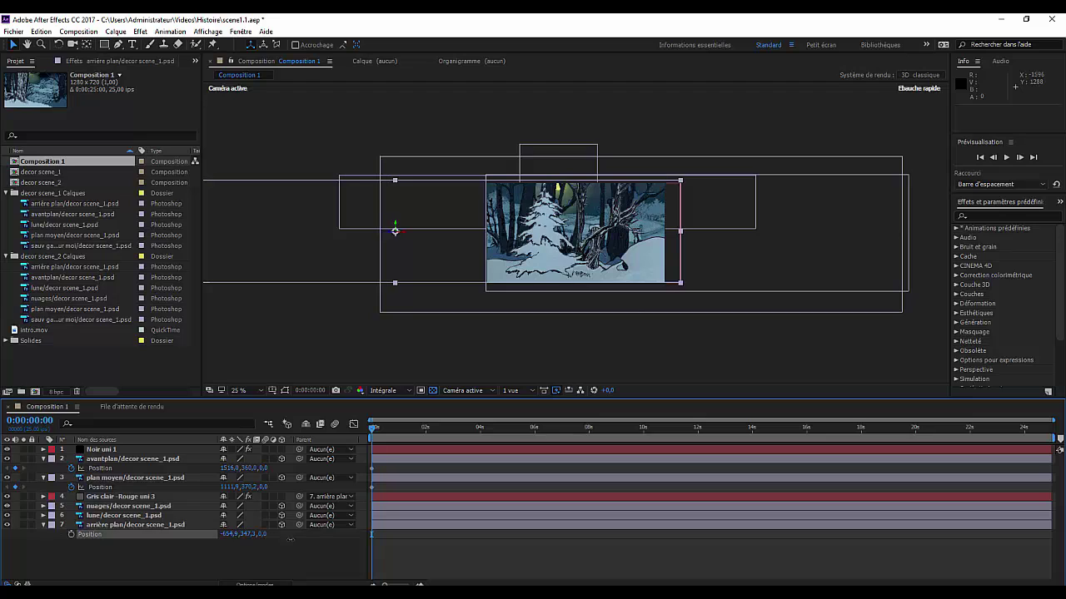
{"action": "left_click_drag", "start_coordinate": [222, 535], "coordinate": [328, 545]}
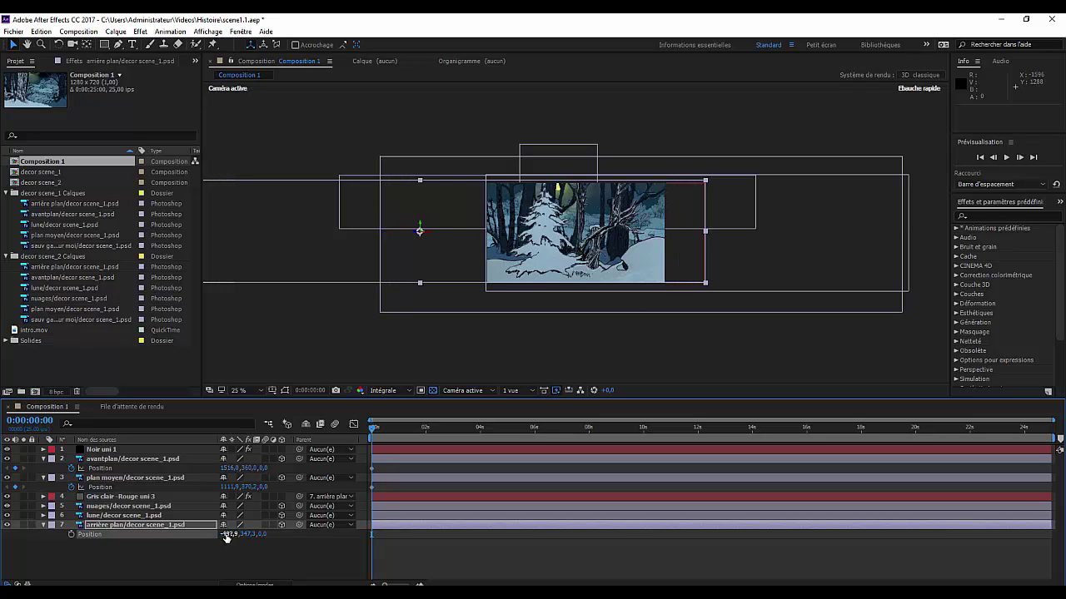
{"action": "left_click_drag", "start_coordinate": [228, 538], "coordinate": [339, 541]}
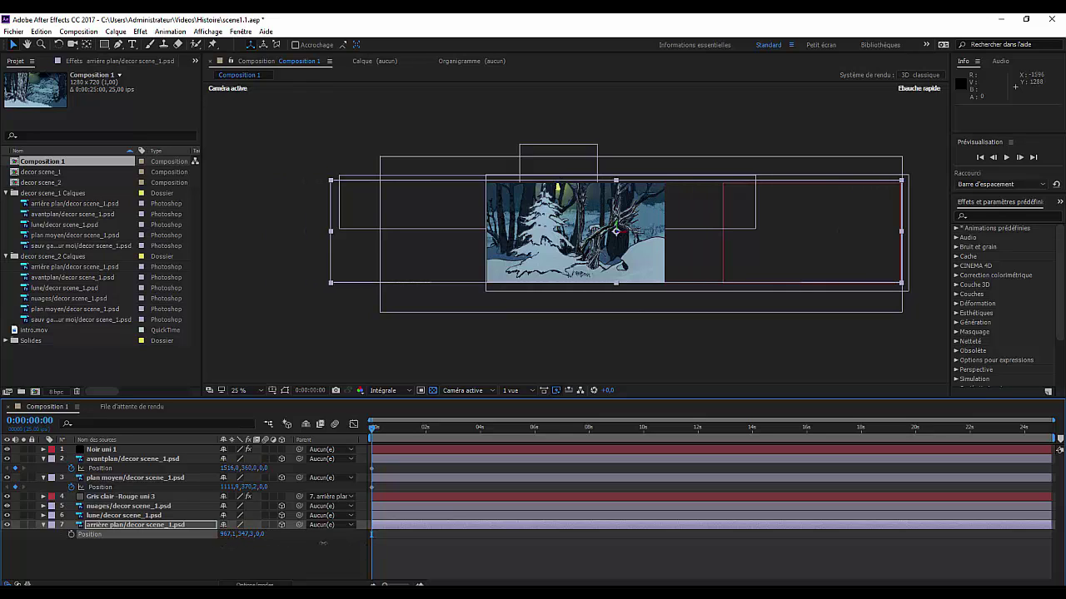
{"action": "mouse_move", "coordinate": [220, 537]}
{"action": "left_mouse_down"}
{"action": "mouse_move", "coordinate": [239, 539]}
{"action": "mouse_move", "coordinate": [217, 537]}
{"action": "left_mouse_up"}
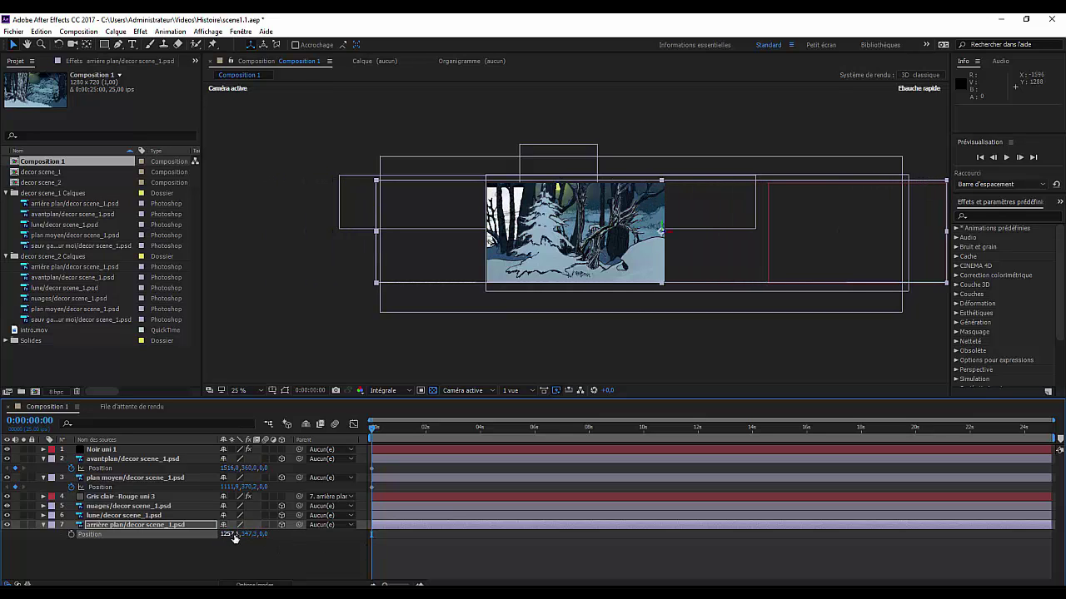
{"action": "mouse_move", "coordinate": [289, 545]}
{"action": "left_mouse_down"}
{"action": "mouse_move", "coordinate": [267, 552]}
{"action": "mouse_move", "coordinate": [353, 549]}
{"action": "mouse_move", "coordinate": [290, 553]}
{"action": "left_mouse_up"}
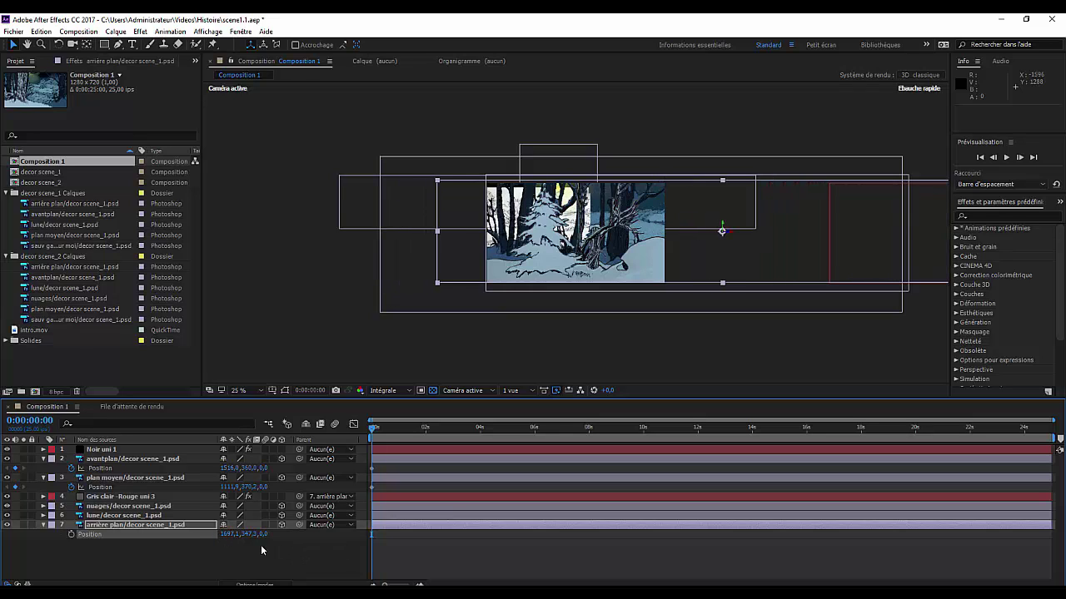
{"action": "left_click_drag", "start_coordinate": [223, 542], "coordinate": [143, 539]}
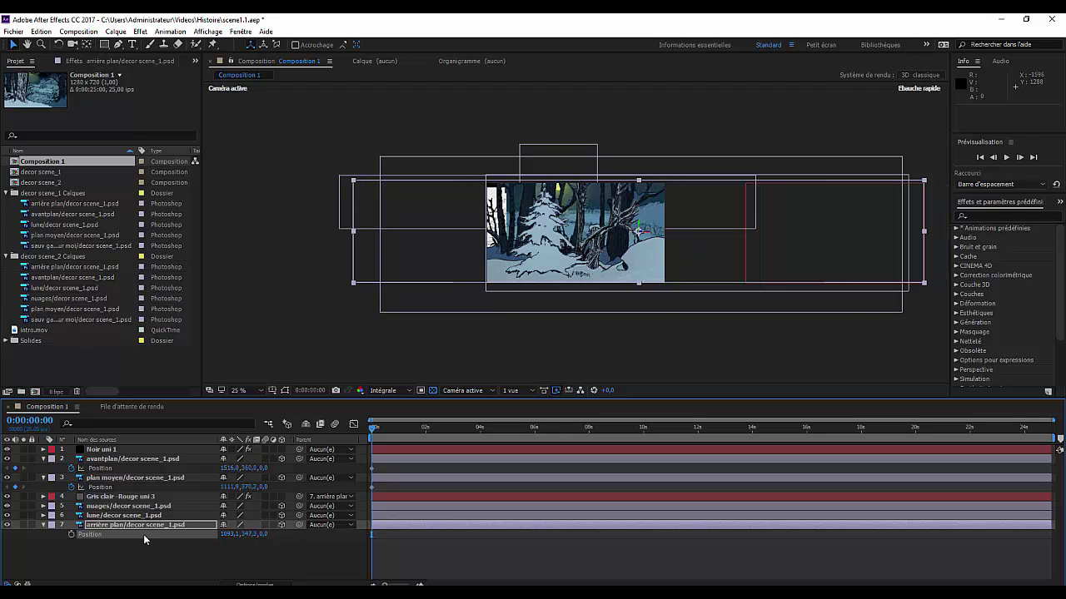
{"action": "left_click_drag", "start_coordinate": [226, 538], "coordinate": [192, 534]}
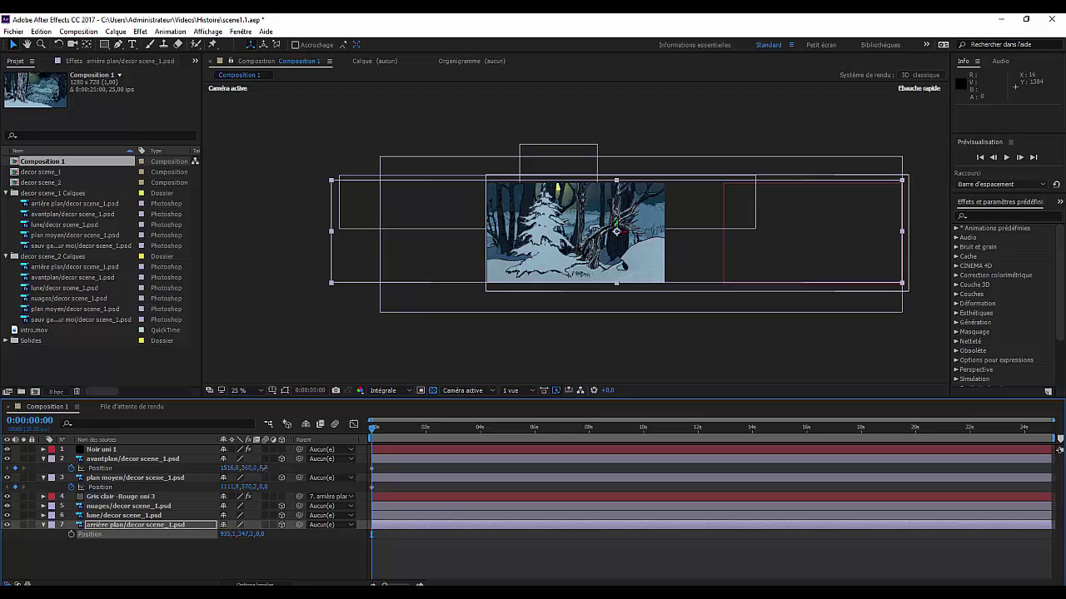
Step: Set the layers' Z positions to 100 for avantplan, 500 for plan moyen and 1000 for arrière plan
{"action": "left_click", "coordinate": [264, 469]}
{"action": "type", "text": "100"}
{"action": "key", "text": "Return"}
{"action": "left_click", "coordinate": [263, 487]}
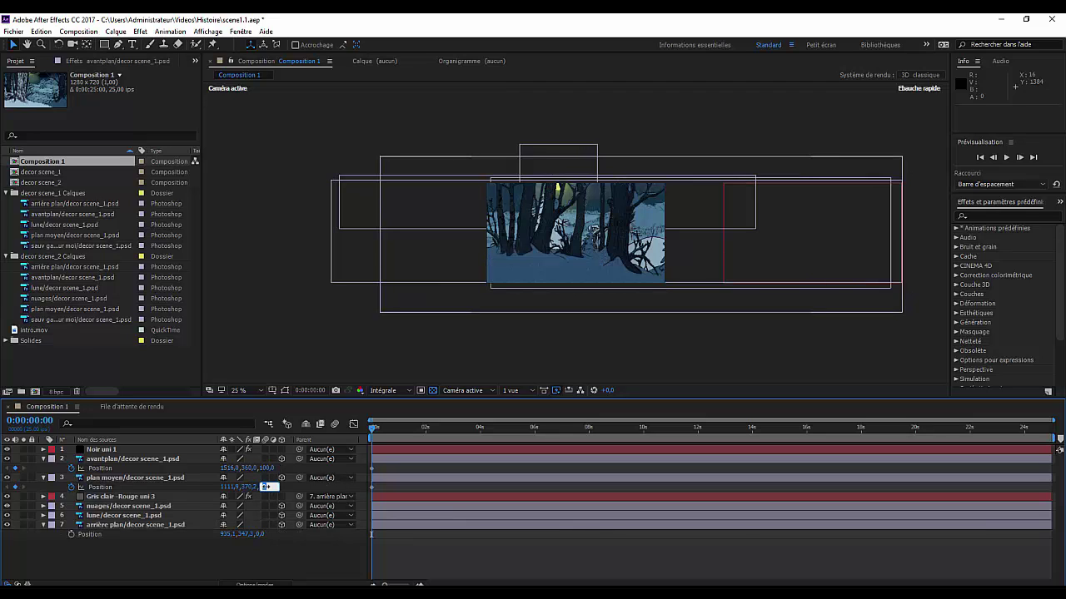
{"action": "type", "text": "500"}
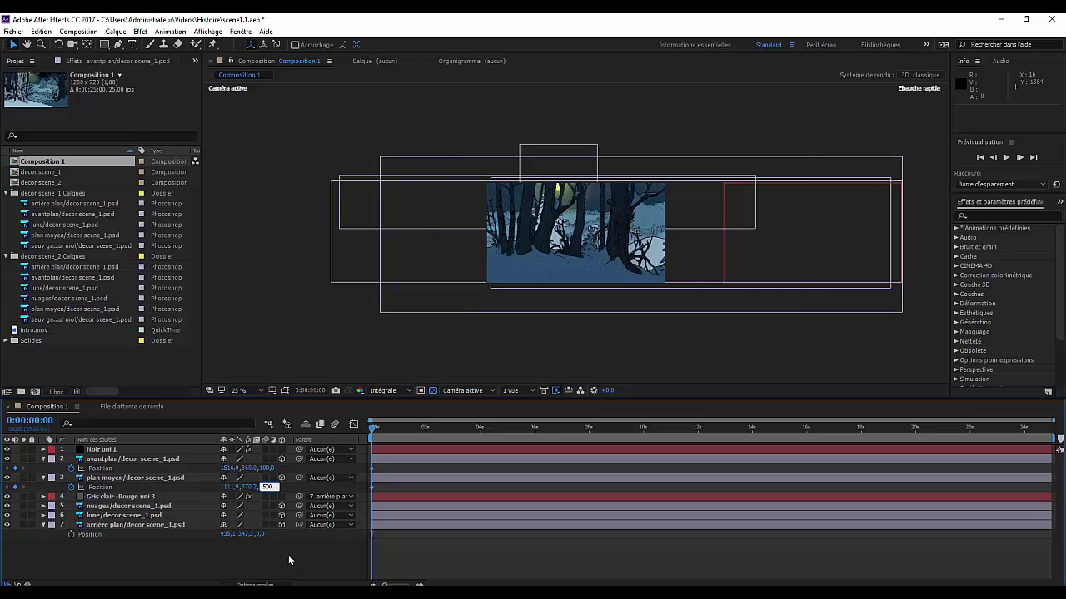
{"action": "key", "text": "Return"}
{"action": "left_click", "coordinate": [261, 535]}
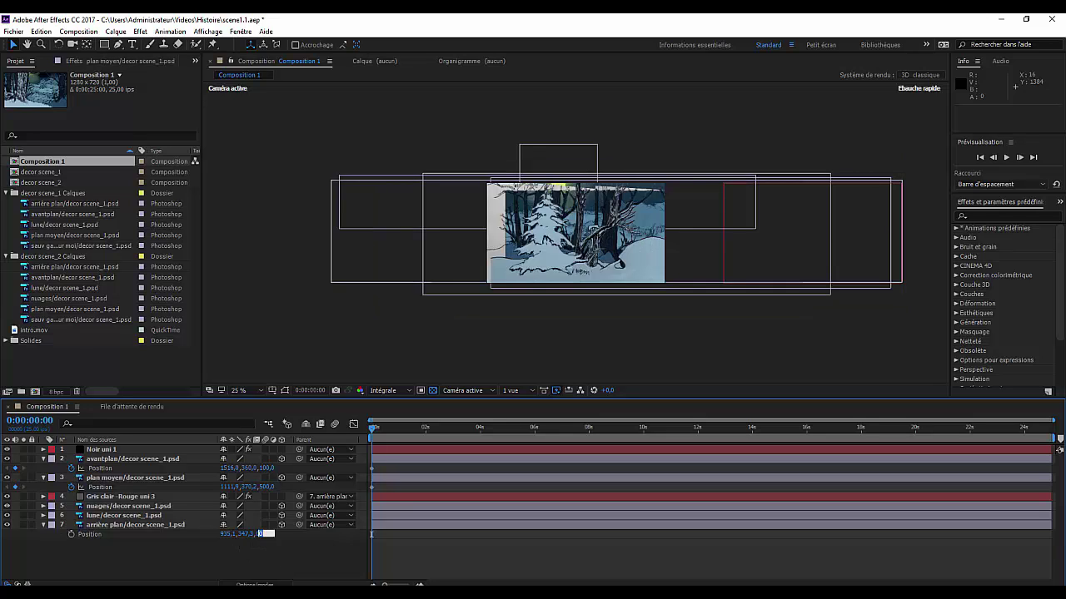
{"action": "type", "text": "100"}
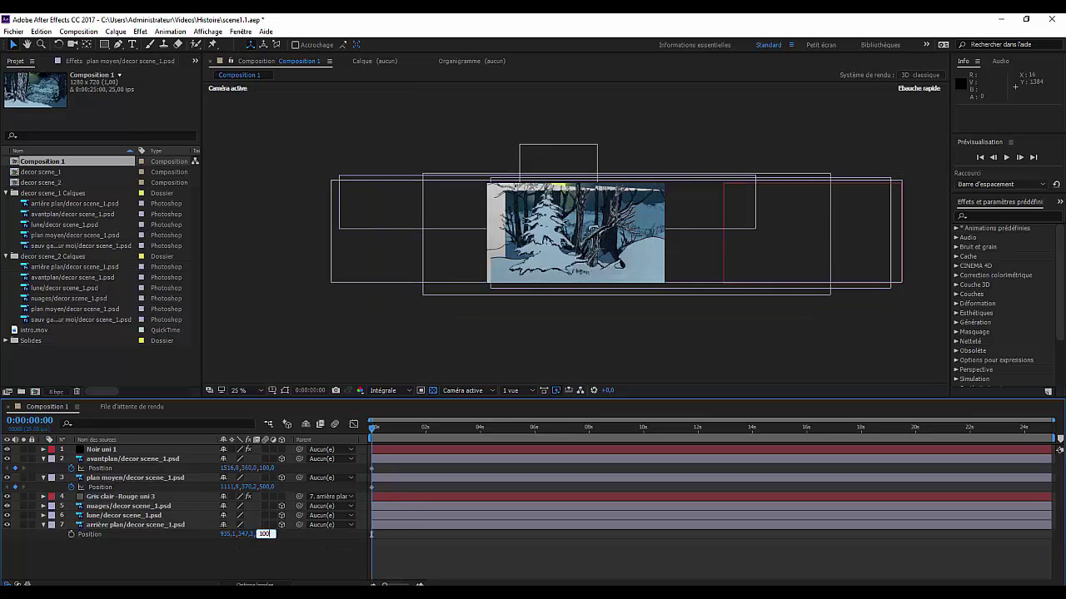
{"action": "type", "text": "0"}
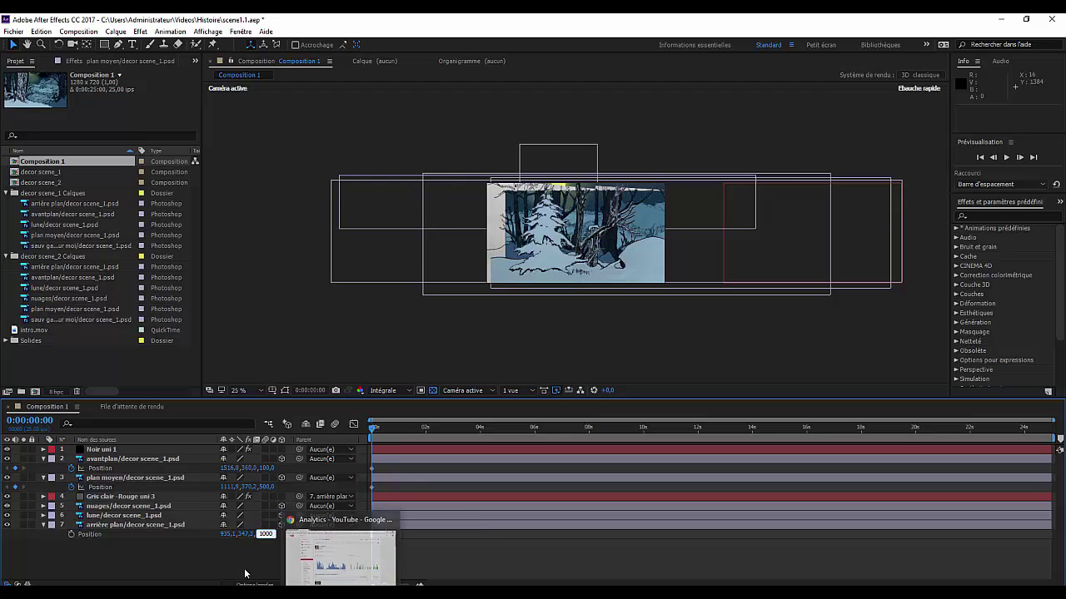
{"action": "key", "text": "Return"}
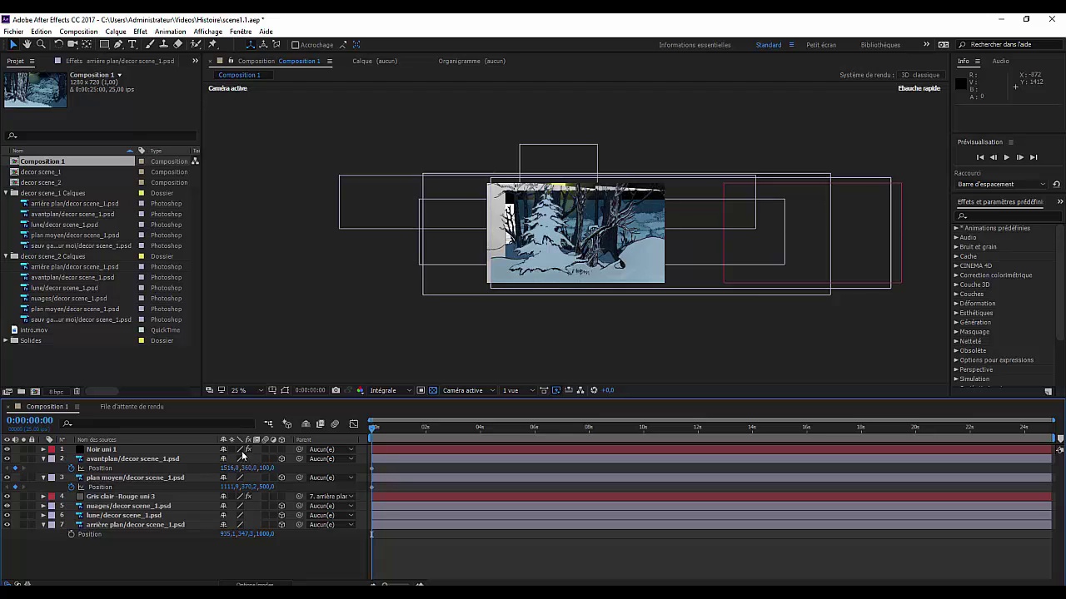
Step: Delete the position keyframes of avantplan and plan moyen, and shift both layers together to X about 1311 and 906.9
{"action": "left_click_drag", "start_coordinate": [377, 463], "coordinate": [374, 500]}
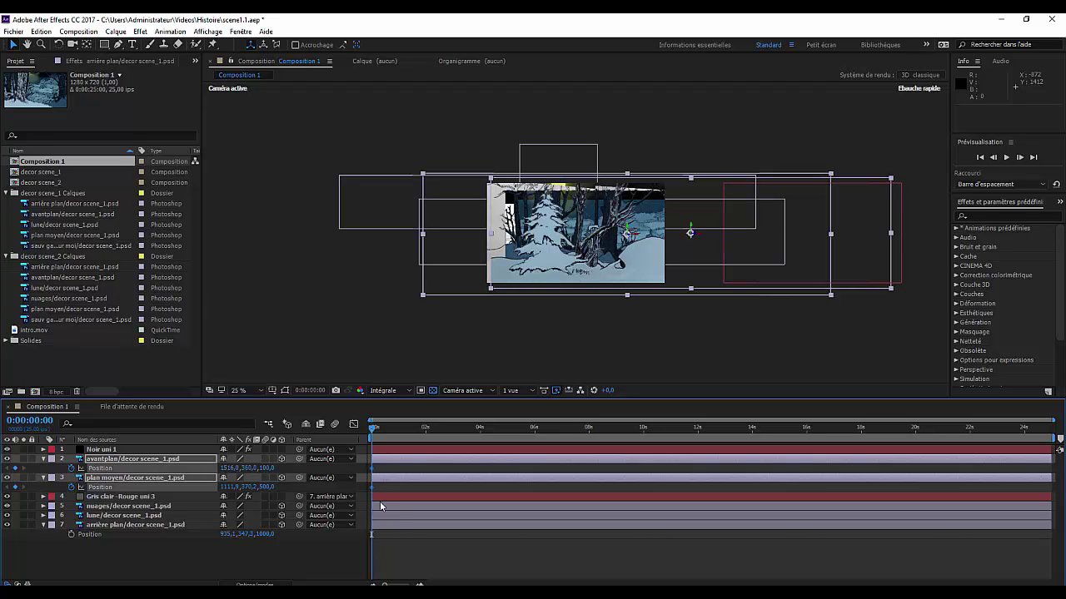
{"action": "left_click", "coordinate": [344, 564]}
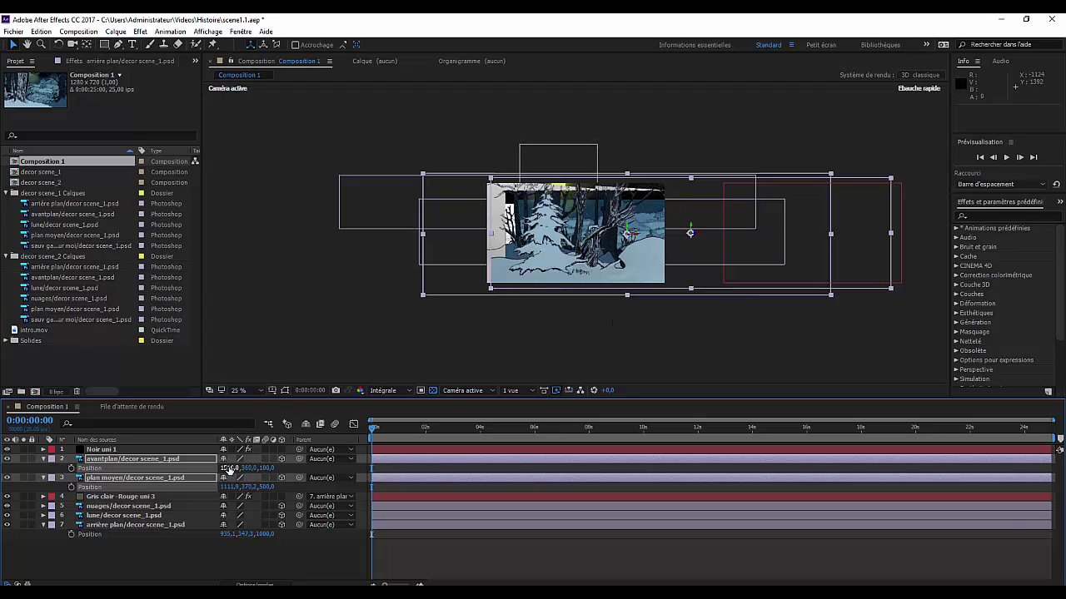
{"action": "left_click_drag", "start_coordinate": [229, 470], "coordinate": [212, 470]}
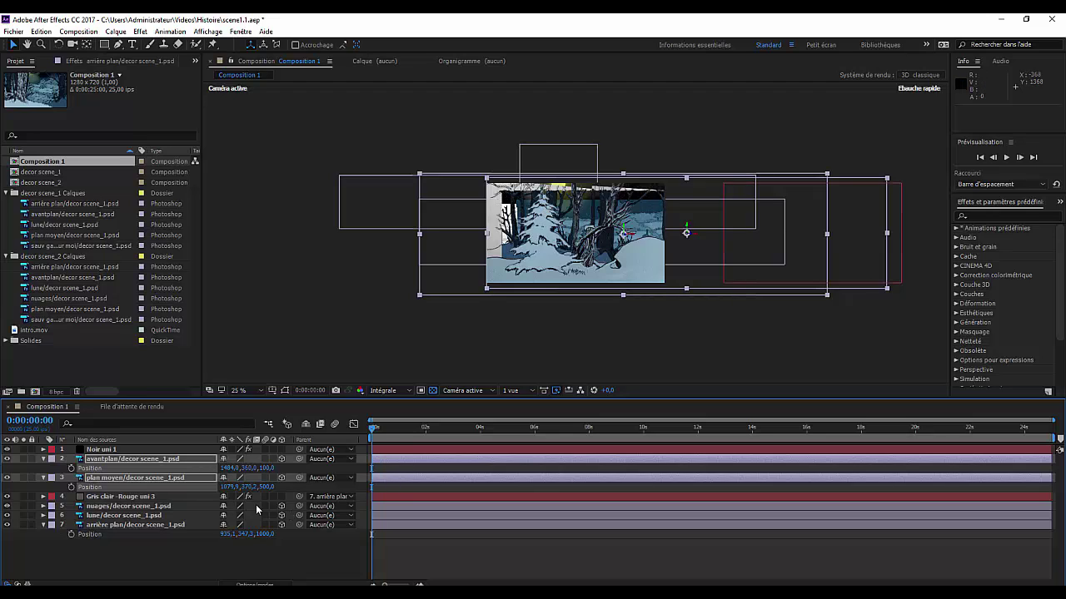
{"action": "left_click_drag", "start_coordinate": [233, 487], "coordinate": [164, 487]}
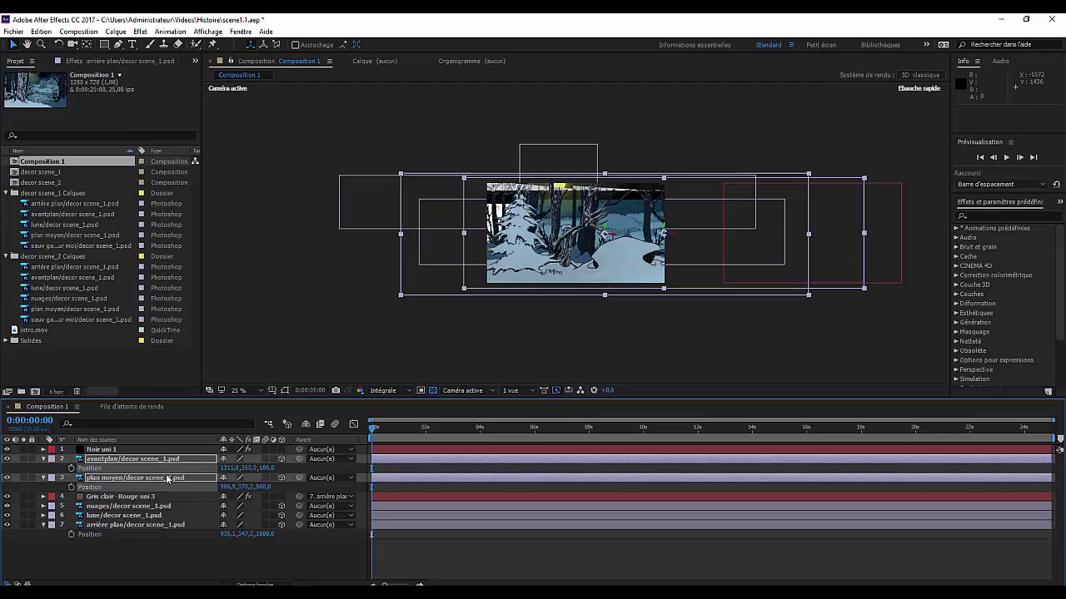
Step: Scale the avantplan and plan moyen layers up together to about 120% in width
{"action": "key", "text": "s"}
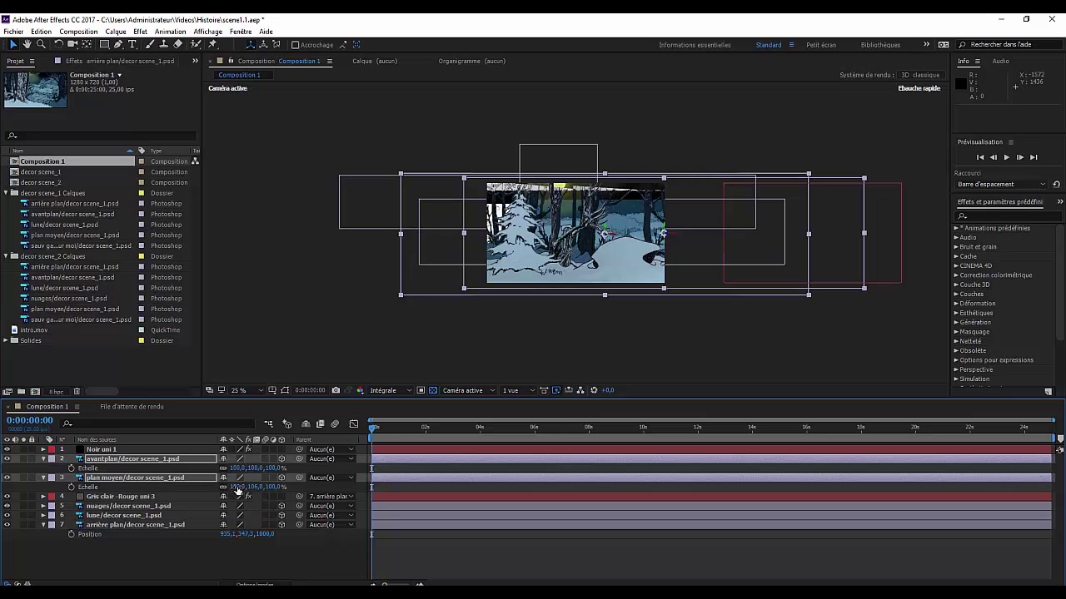
{"action": "left_click_drag", "start_coordinate": [238, 492], "coordinate": [249, 489]}
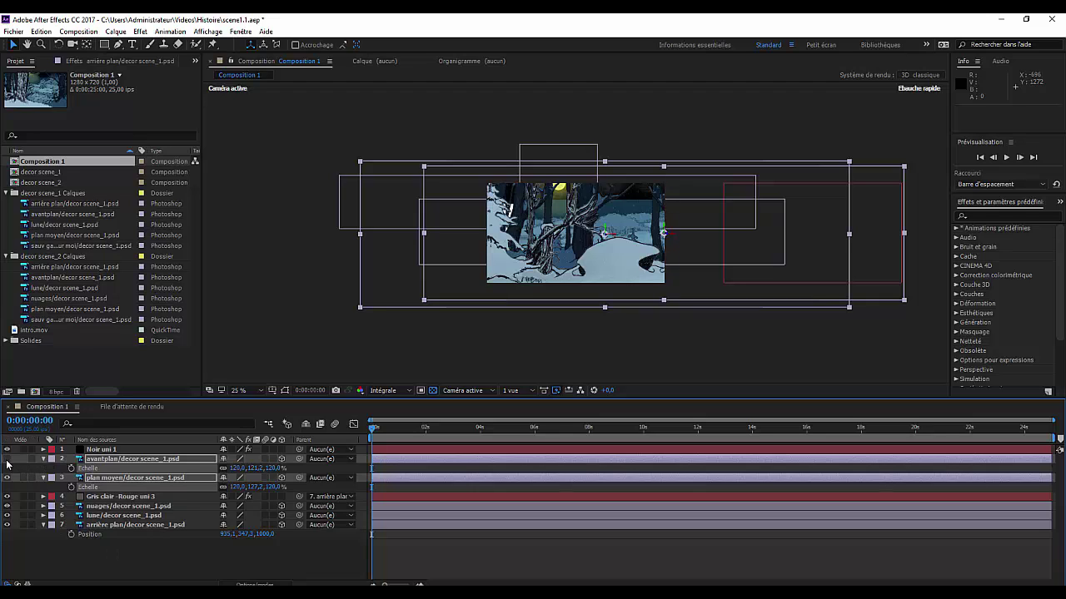
Step: Hide layers 2 to 6 and shift the arrière plan layer to an X position of about 588.1
{"action": "left_click_drag", "start_coordinate": [6, 460], "coordinate": [8, 518]}
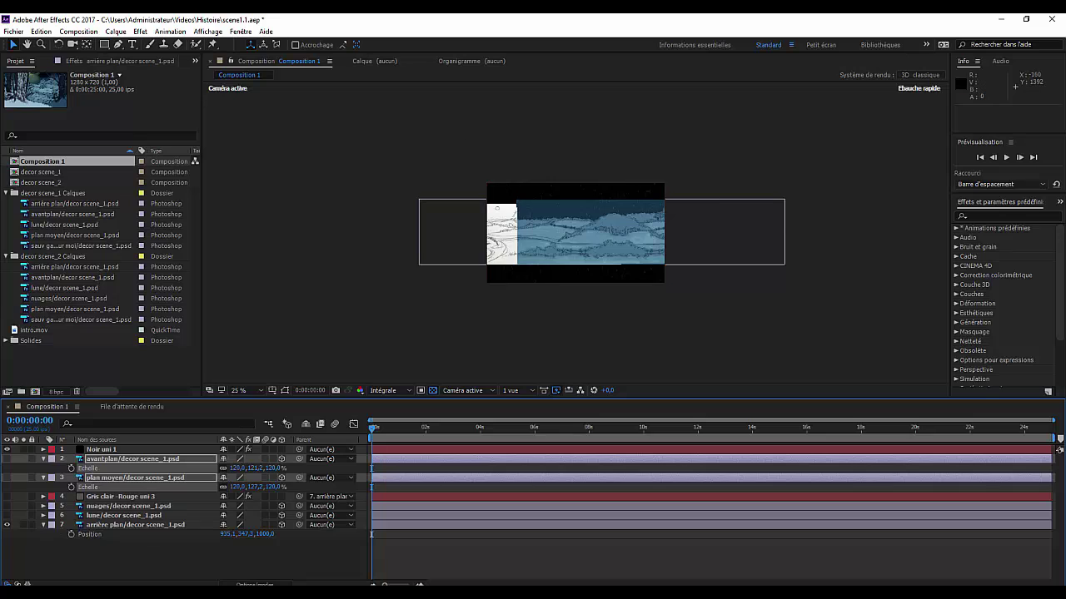
{"action": "left_click_drag", "start_coordinate": [225, 534], "coordinate": [190, 534]}
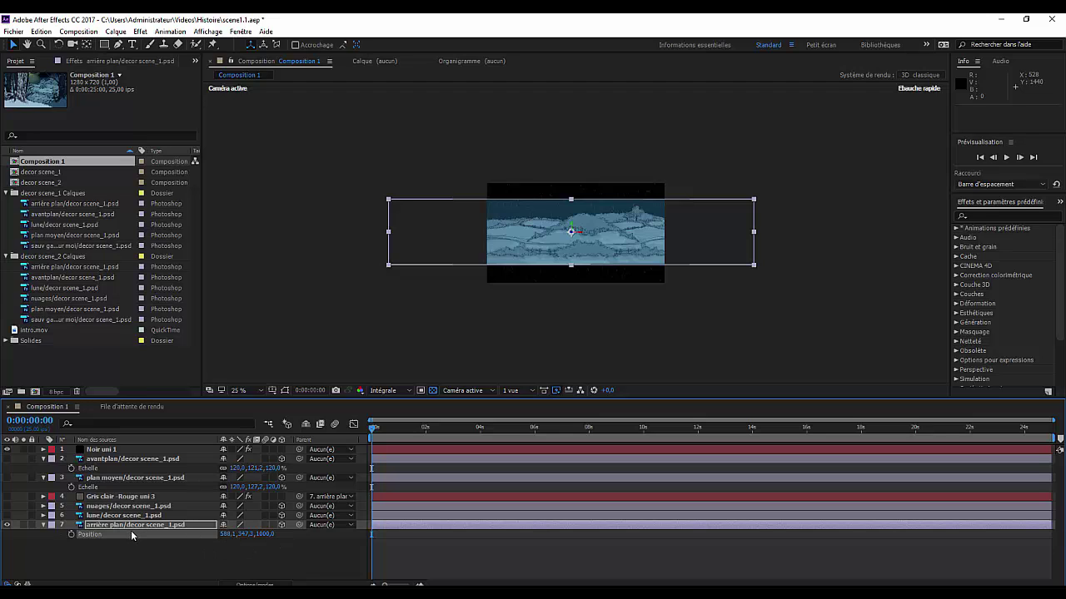
Step: Scale the arrière plan layer uniformly to 160% and delete the avantplan layer from the composition
{"action": "key", "text": "s"}
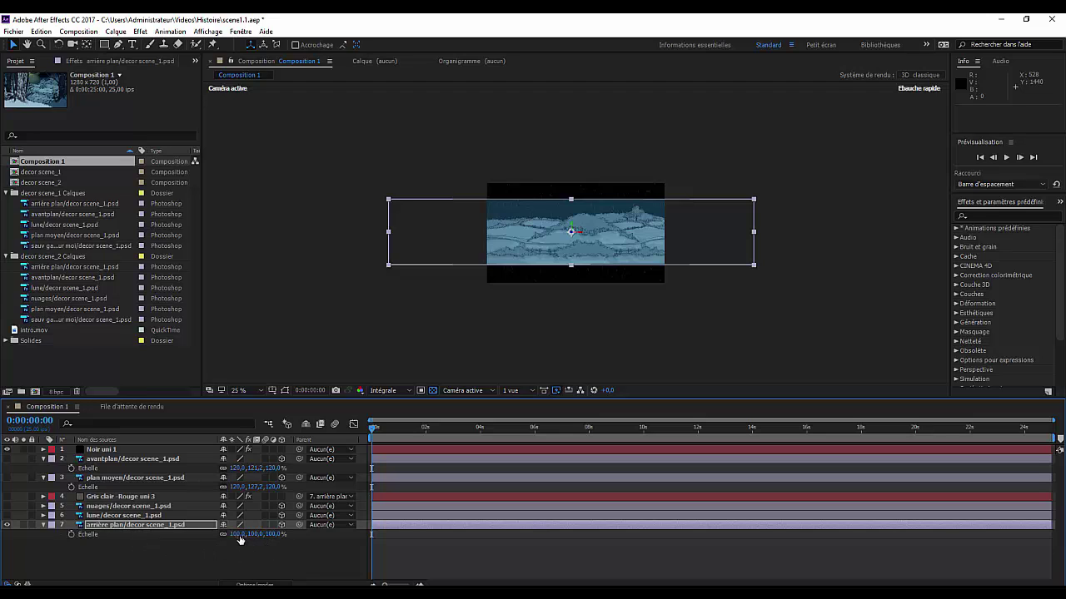
{"action": "left_click_drag", "start_coordinate": [239, 533], "coordinate": [262, 528]}
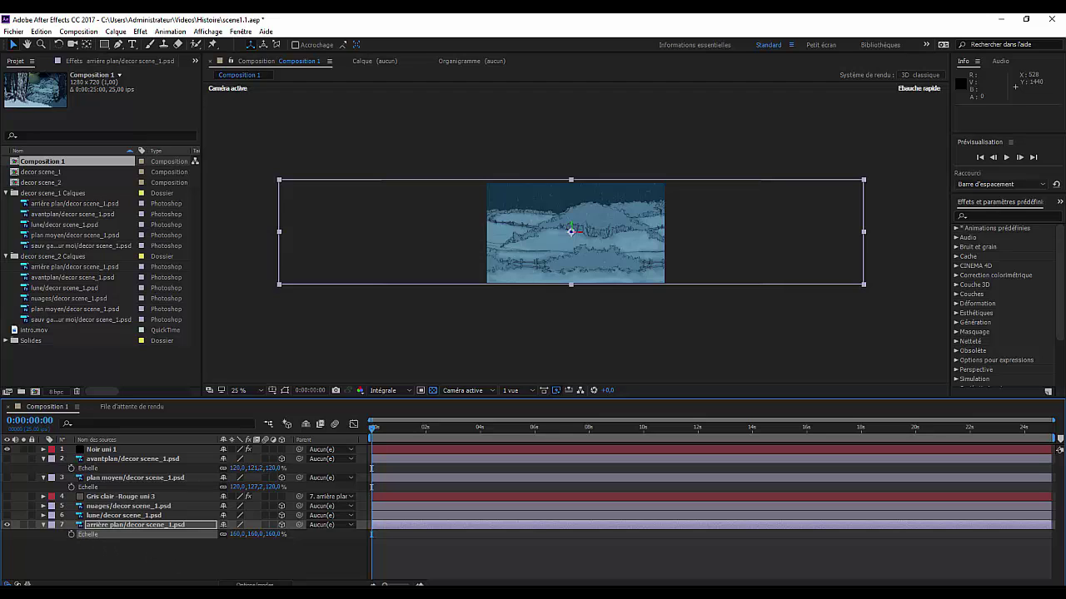
{"action": "left_click", "coordinate": [111, 460]}
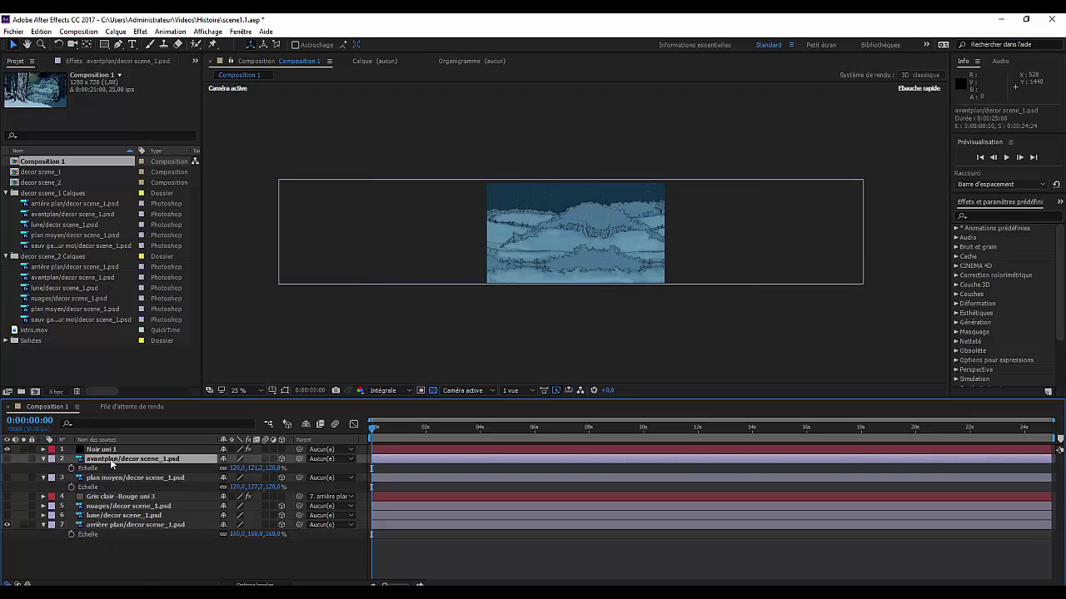
{"action": "key", "text": "Delete"}
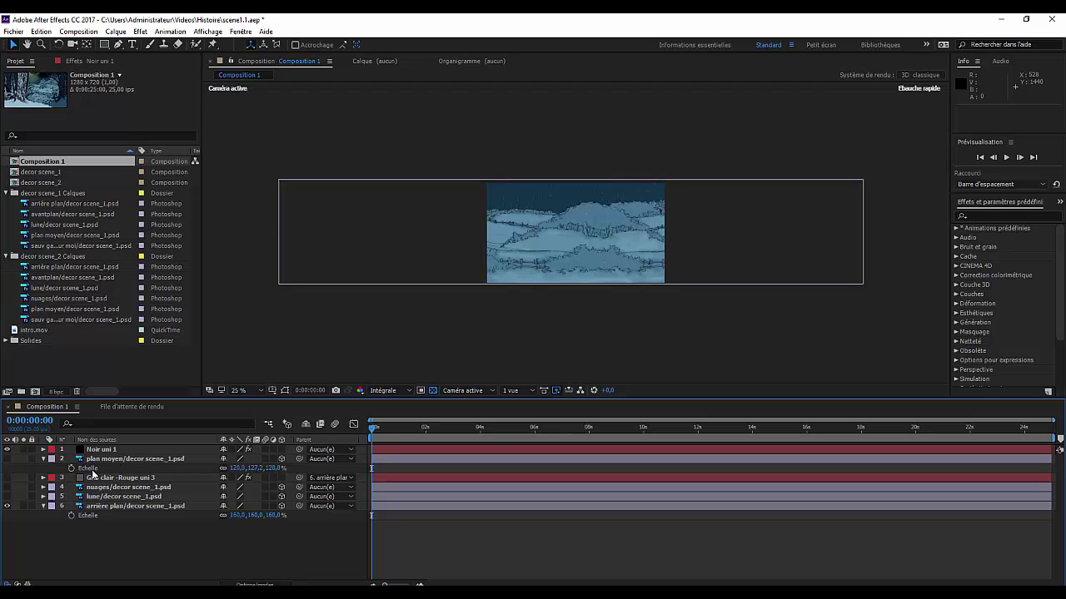
{"action": "left_click", "coordinate": [118, 461]}
{"action": "key", "text": "Delete"}
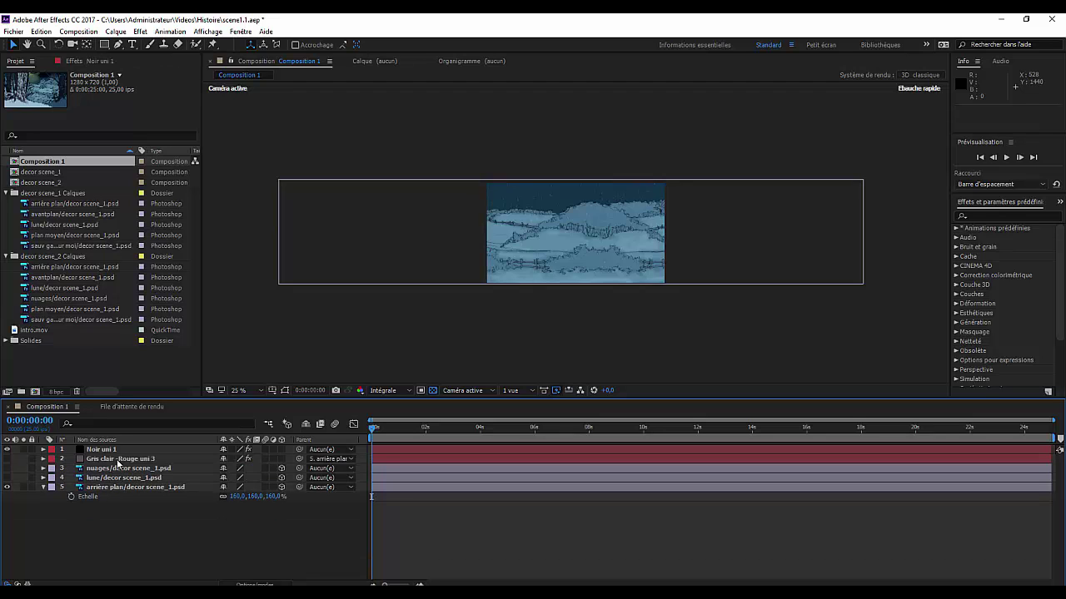
{"action": "left_click", "coordinate": [39, 33]}
{"action": "left_click", "coordinate": [39, 43]}
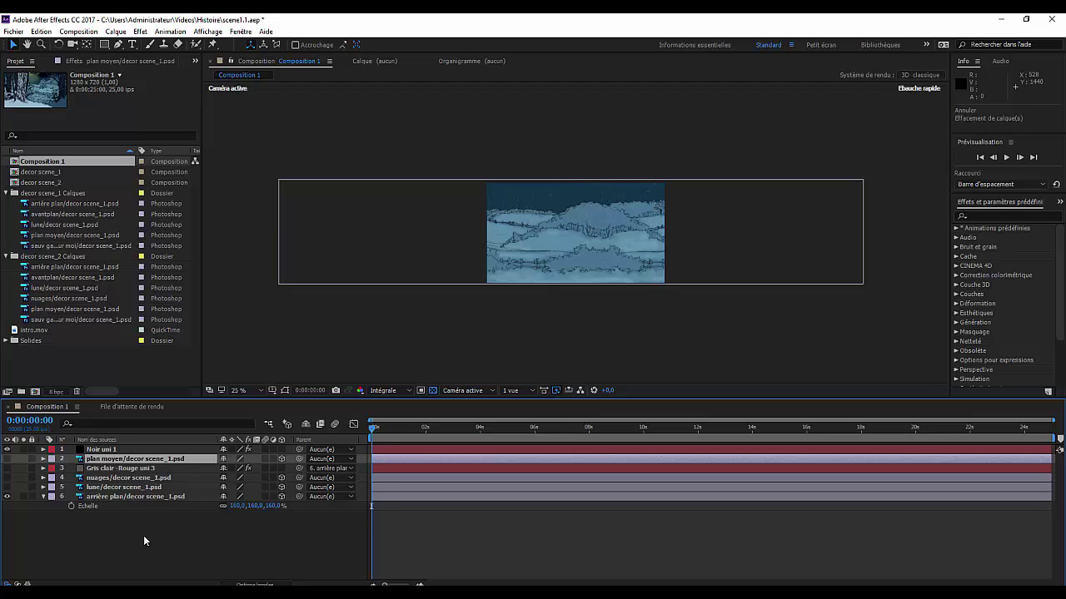
Step: Make the plan moyen layer visible and start position keyframes at 0 s on both plan moyen and arrière plan
{"action": "key", "text": "p"}
{"action": "left_click", "coordinate": [8, 459]}
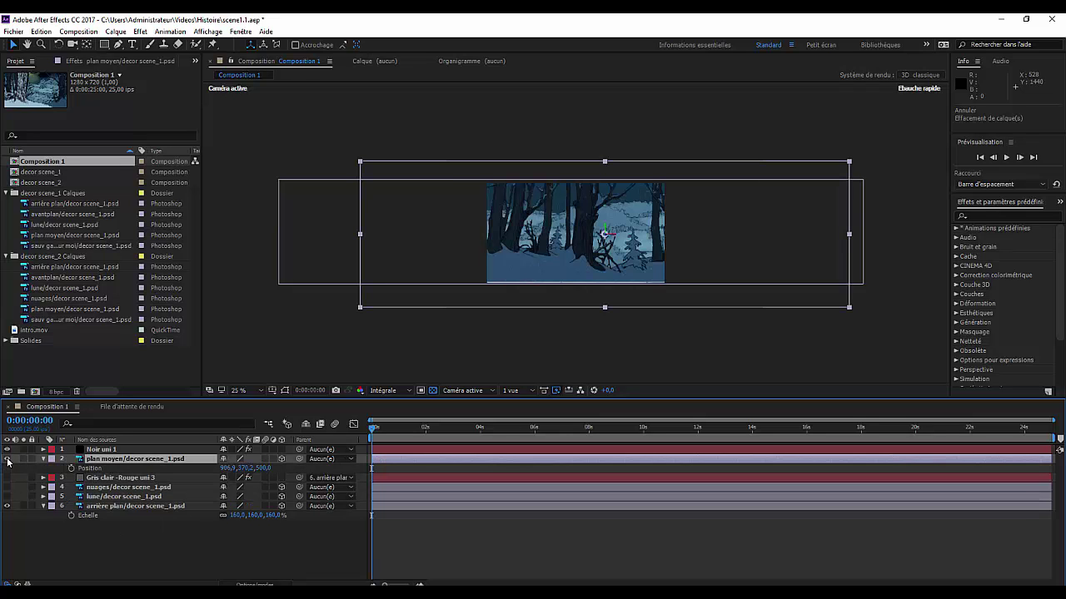
{"action": "left_click", "coordinate": [72, 469]}
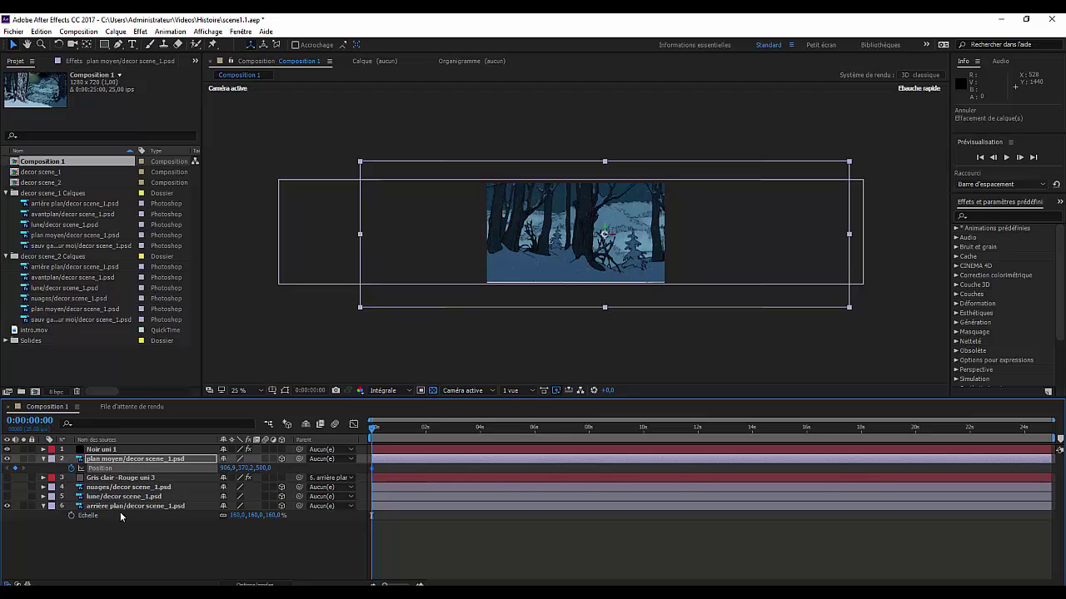
{"action": "left_click", "coordinate": [120, 505]}
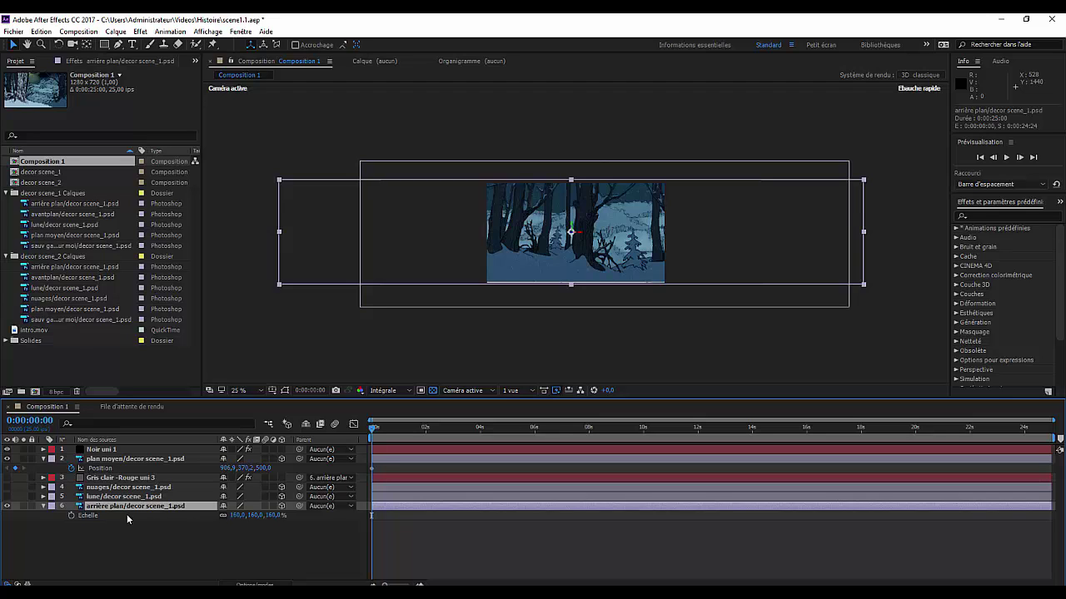
{"action": "key", "text": "p"}
{"action": "left_click", "coordinate": [72, 515]}
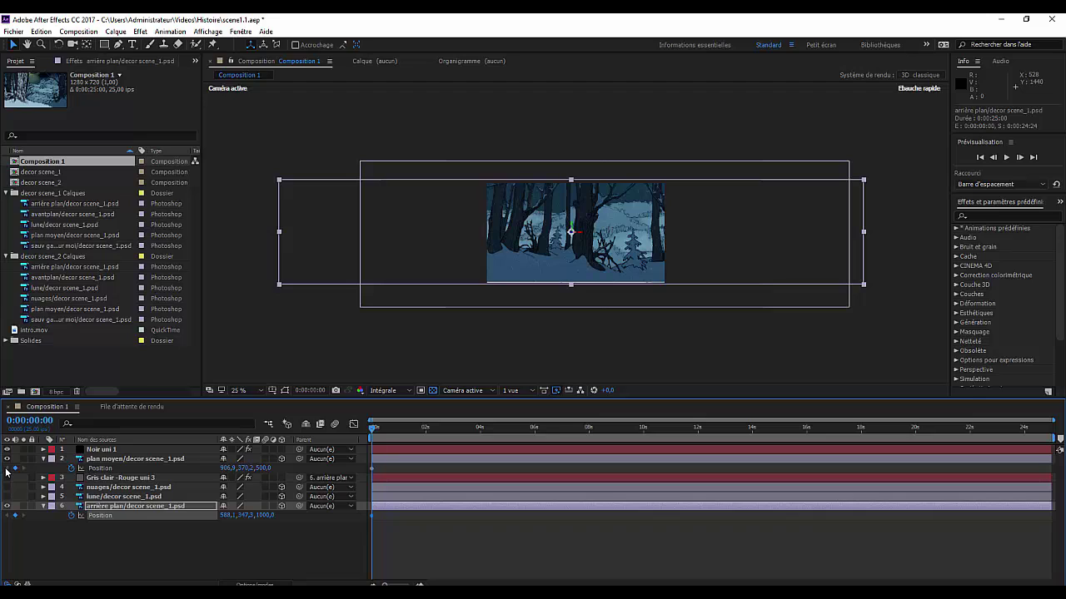
Step: Show all the remaining hidden layers and add avantplan from the decor scene_1 folder directly above plan moyen
{"action": "left_click_drag", "start_coordinate": [6, 479], "coordinate": [8, 508]}
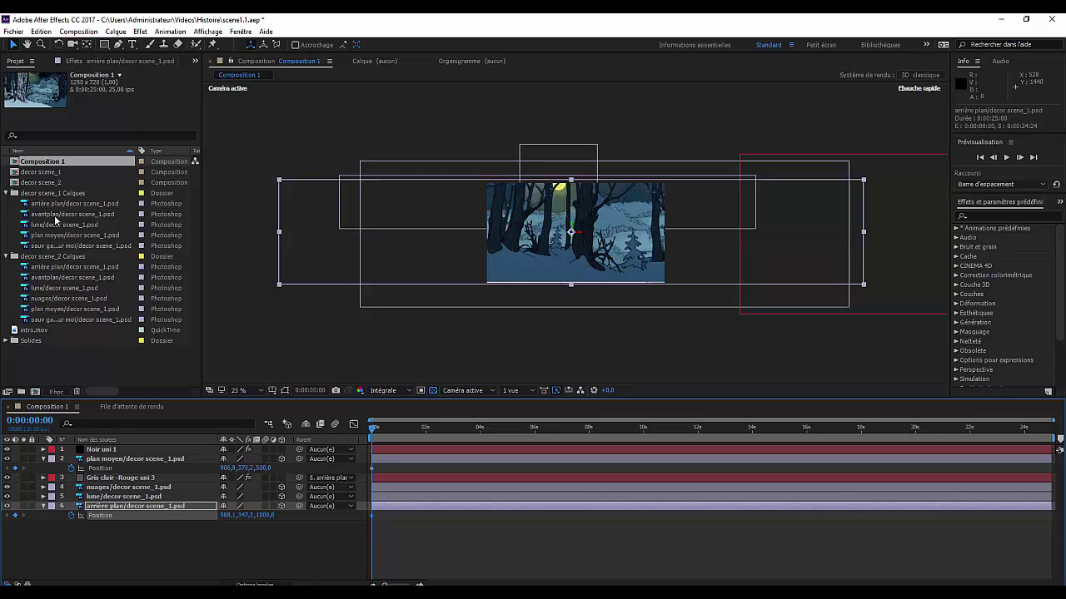
{"action": "left_click_drag", "start_coordinate": [53, 215], "coordinate": [133, 479]}
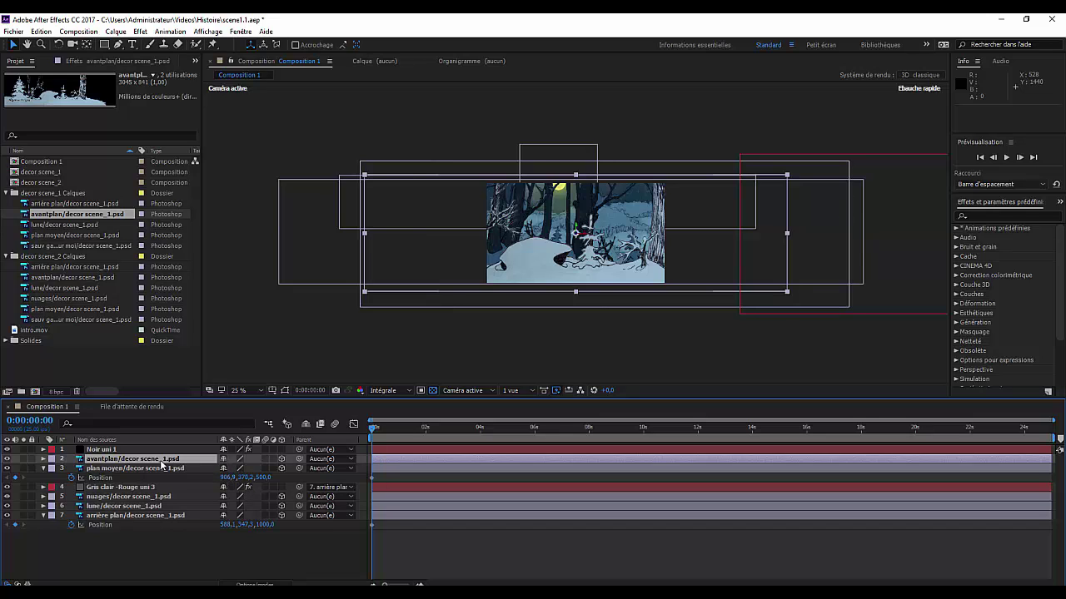
Step: Set the avantplan layer's Z position to 100 and shift it horizontally to an X position of about 1452
{"action": "key", "text": "p"}
{"action": "left_click", "coordinate": [262, 468]}
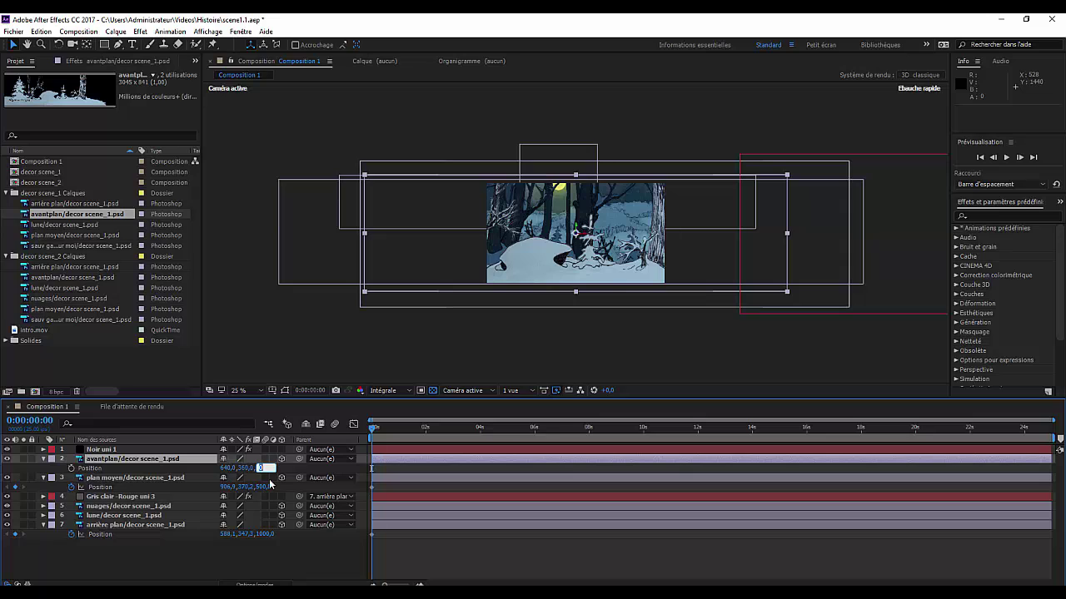
{"action": "type", "text": "100"}
{"action": "left_click", "coordinate": [255, 559]}
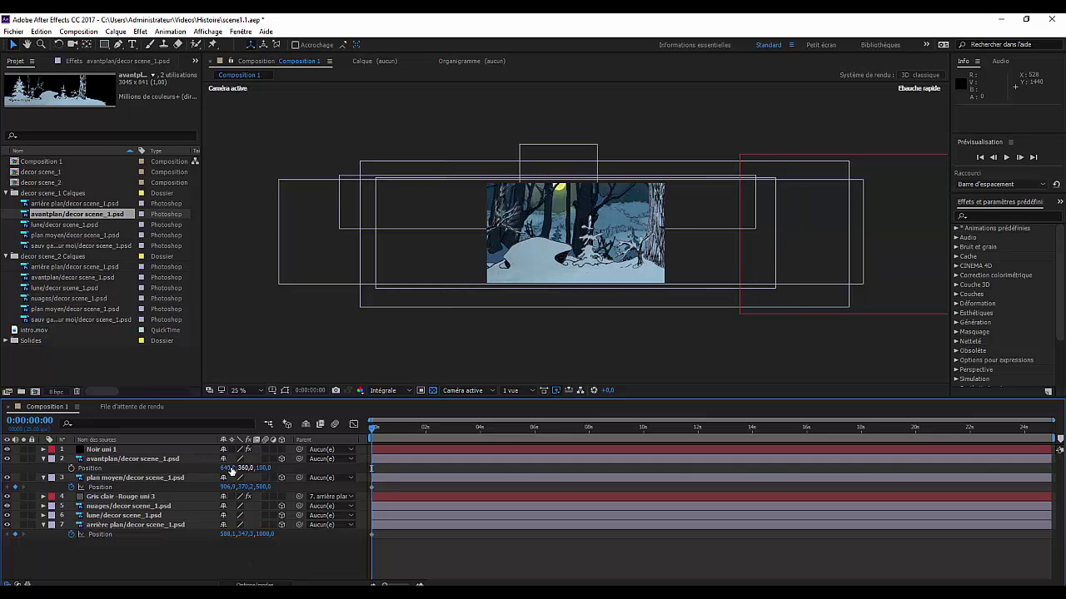
{"action": "mouse_move", "coordinate": [225, 468]}
{"action": "left_mouse_down"}
{"action": "mouse_move", "coordinate": [180, 468]}
{"action": "mouse_move", "coordinate": [223, 468]}
{"action": "left_mouse_up"}
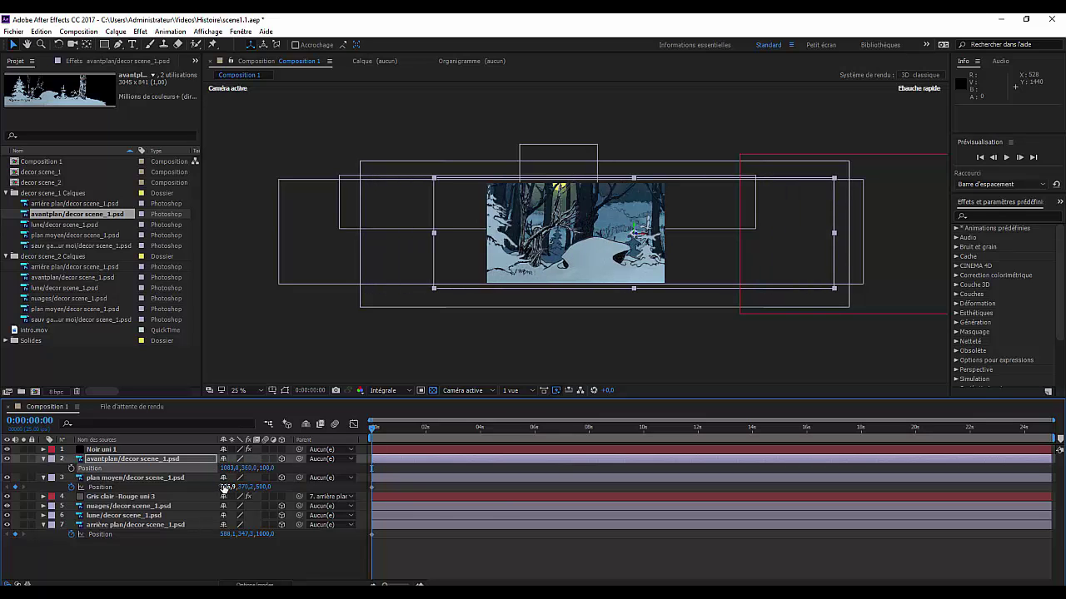
{"action": "left_click_drag", "start_coordinate": [223, 487], "coordinate": [317, 487]}
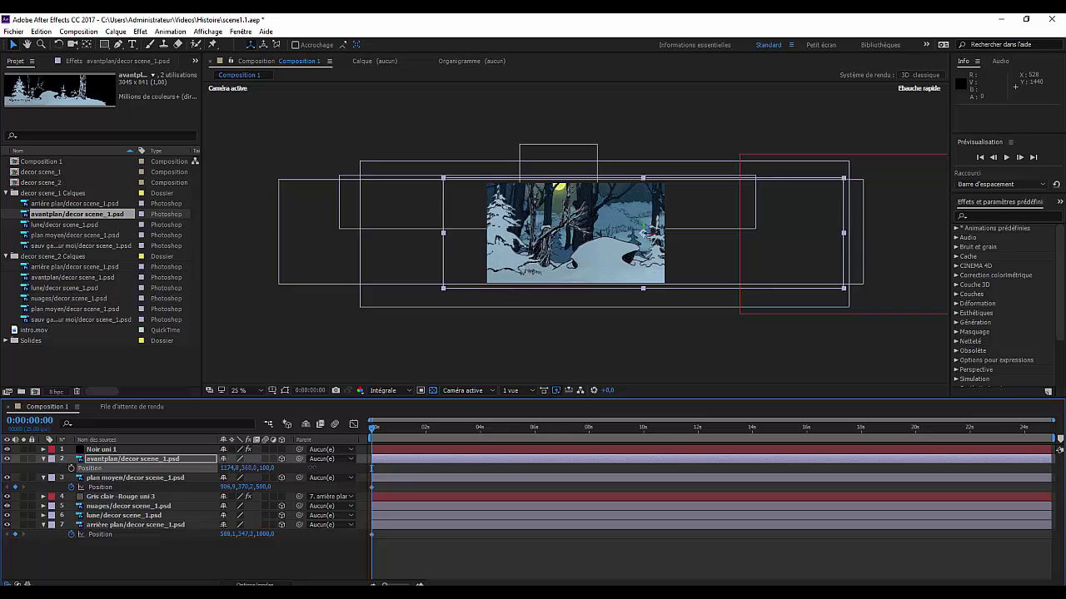
{"action": "left_click_drag", "start_coordinate": [231, 468], "coordinate": [262, 468]}
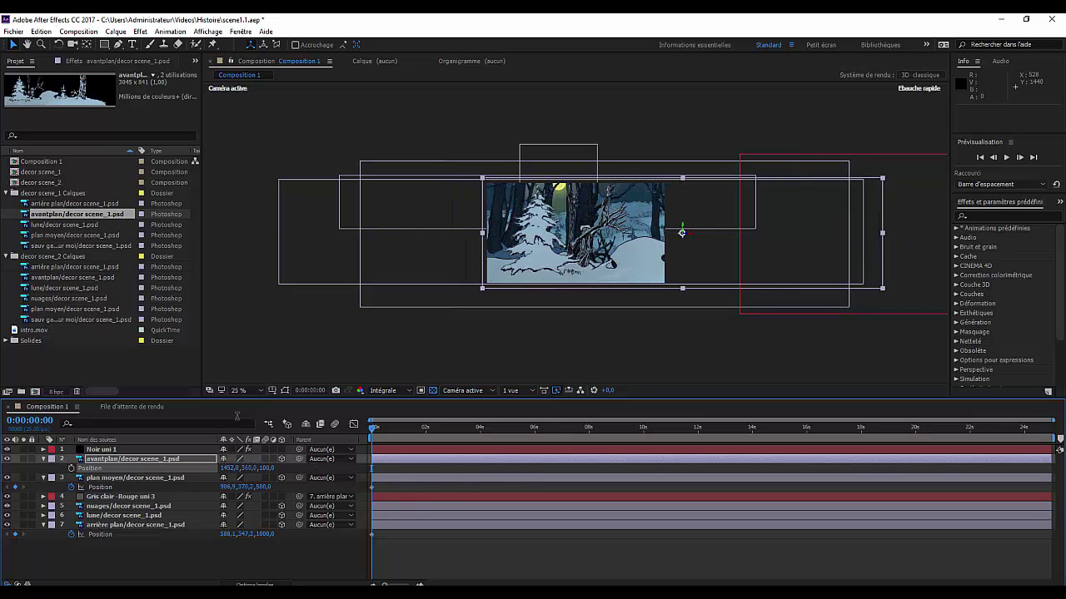
Step: Fit the composition preview up to 100% and collapse the properties of avantplan, plan moyen and arrière plan
{"action": "left_click", "coordinate": [239, 390]}
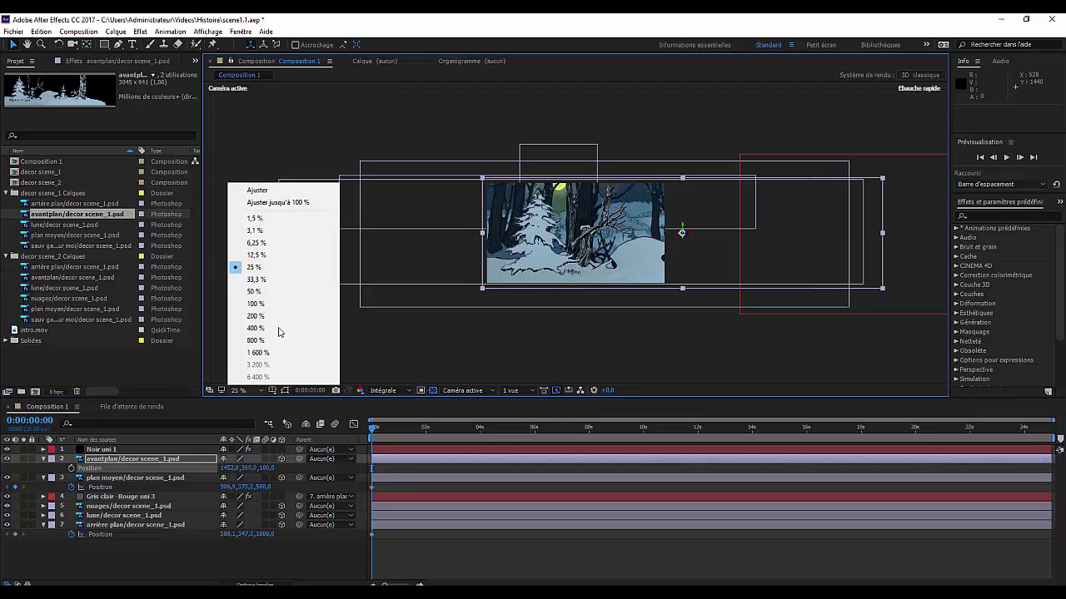
{"action": "left_click", "coordinate": [265, 203]}
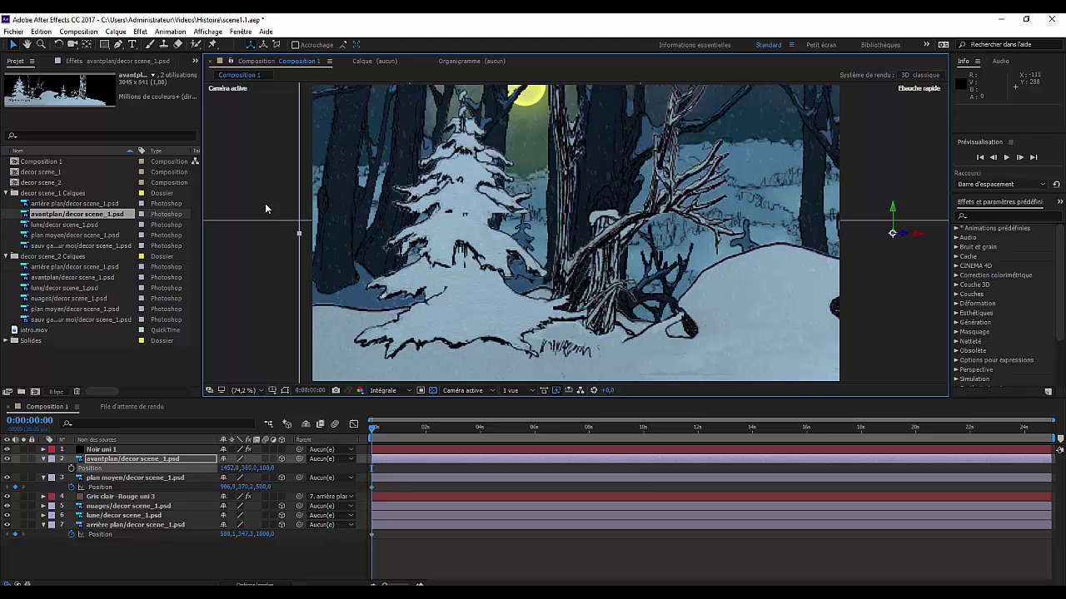
{"action": "left_click", "coordinate": [43, 459]}
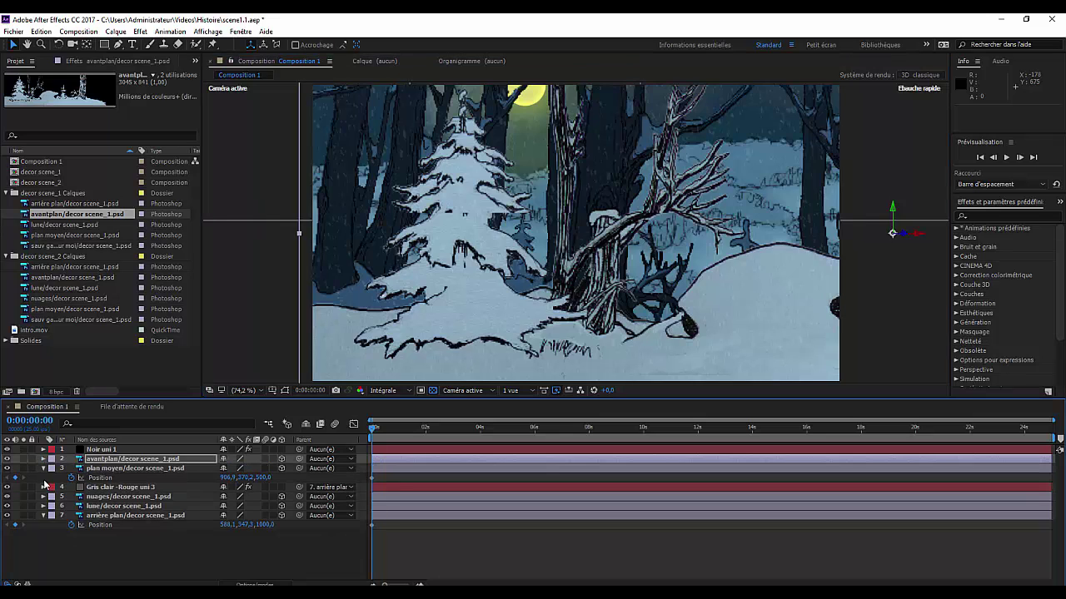
{"action": "left_click", "coordinate": [43, 469]}
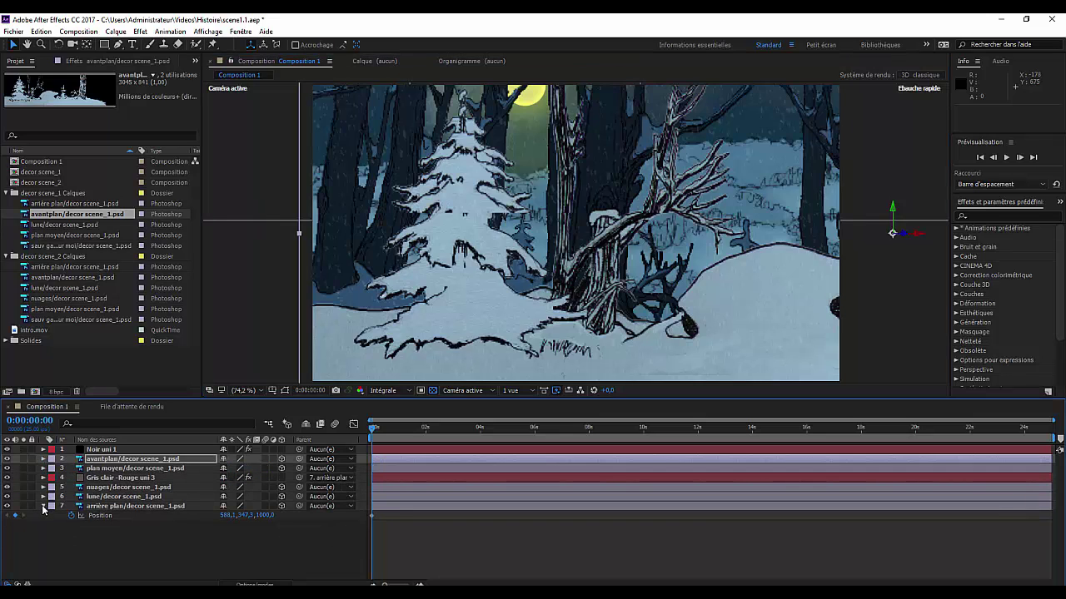
{"action": "left_click", "coordinate": [43, 506]}
Step: At 14 s, shift avantplan, plan moyen and arrière plan together to X positions of about -135, -680.1 and -998.9
{"action": "left_click", "coordinate": [119, 461]}
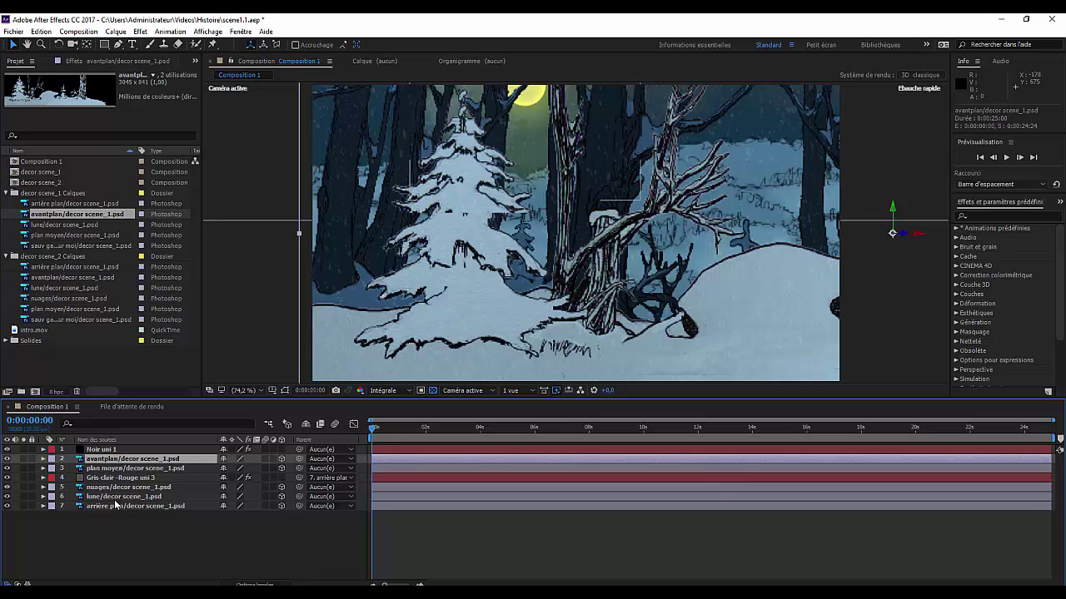
{"action": "left_click", "coordinate": [116, 469], "text": "ctrl"}
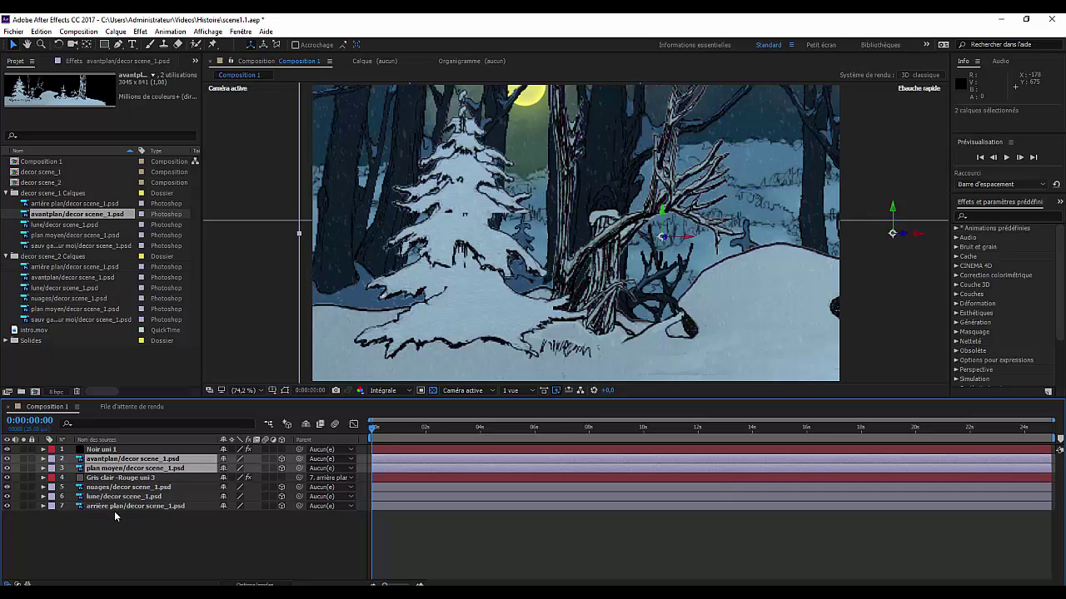
{"action": "left_click", "coordinate": [114, 505], "text": "ctrl"}
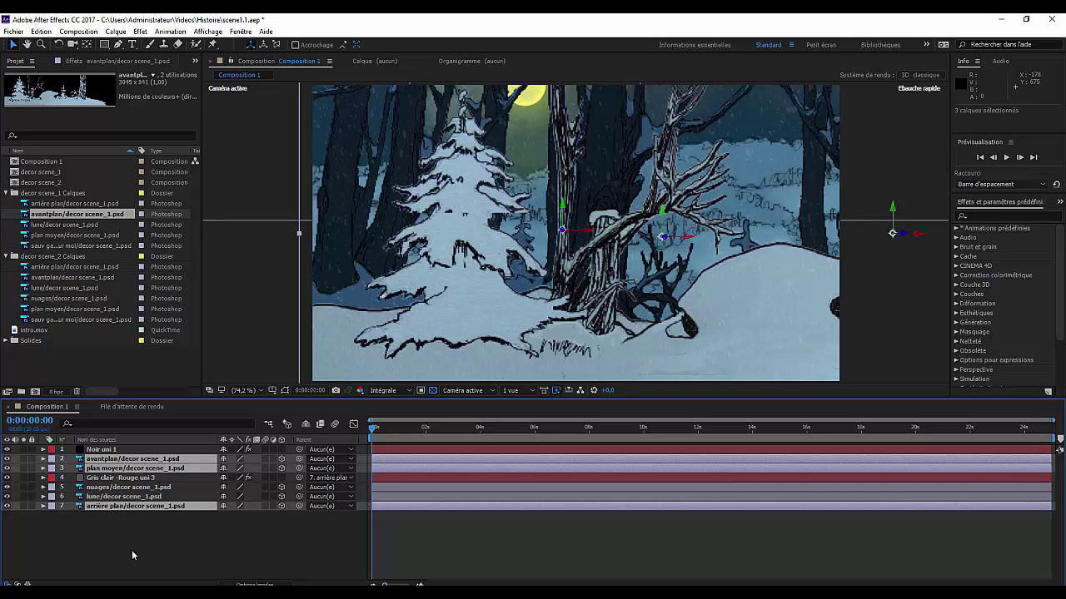
{"action": "key", "text": "p"}
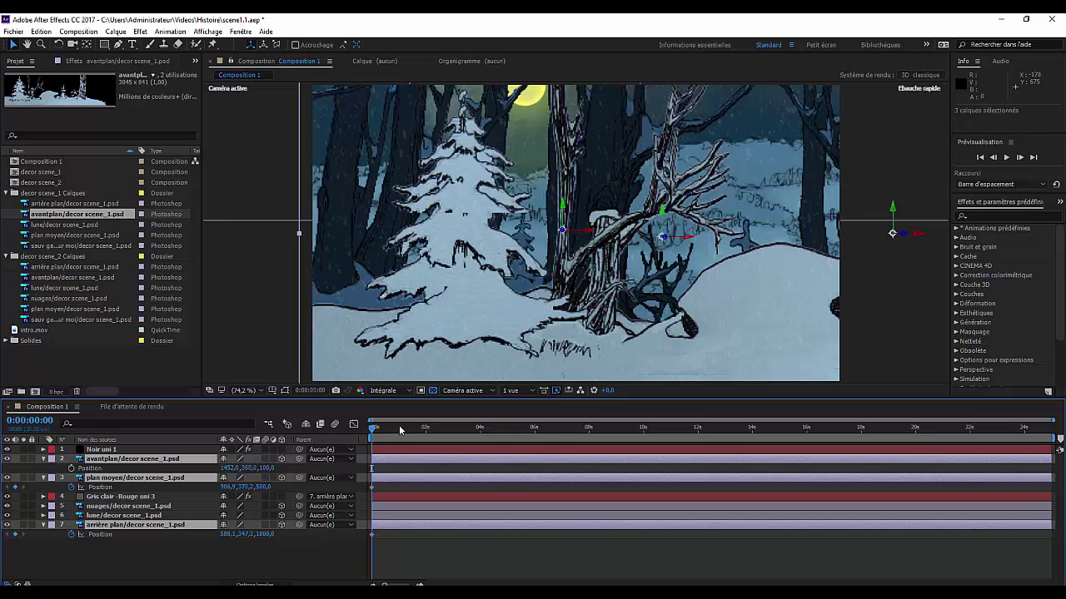
{"action": "left_click_drag", "start_coordinate": [372, 430], "coordinate": [752, 454]}
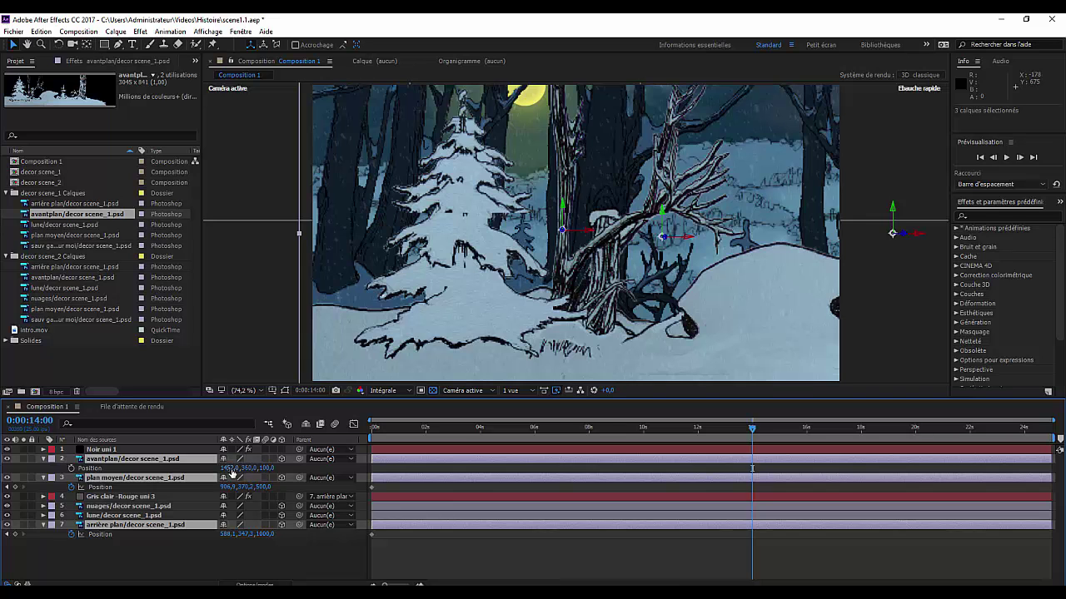
{"action": "left_click_drag", "start_coordinate": [230, 467], "coordinate": [174, 469]}
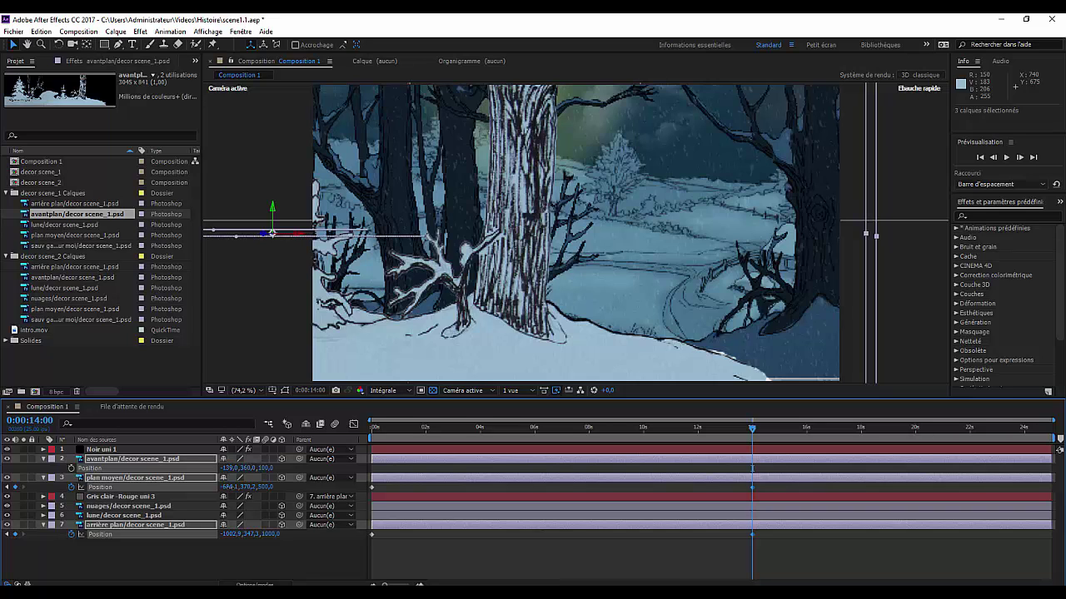
{"action": "left_click_drag", "start_coordinate": [235, 487], "coordinate": [271, 585]}
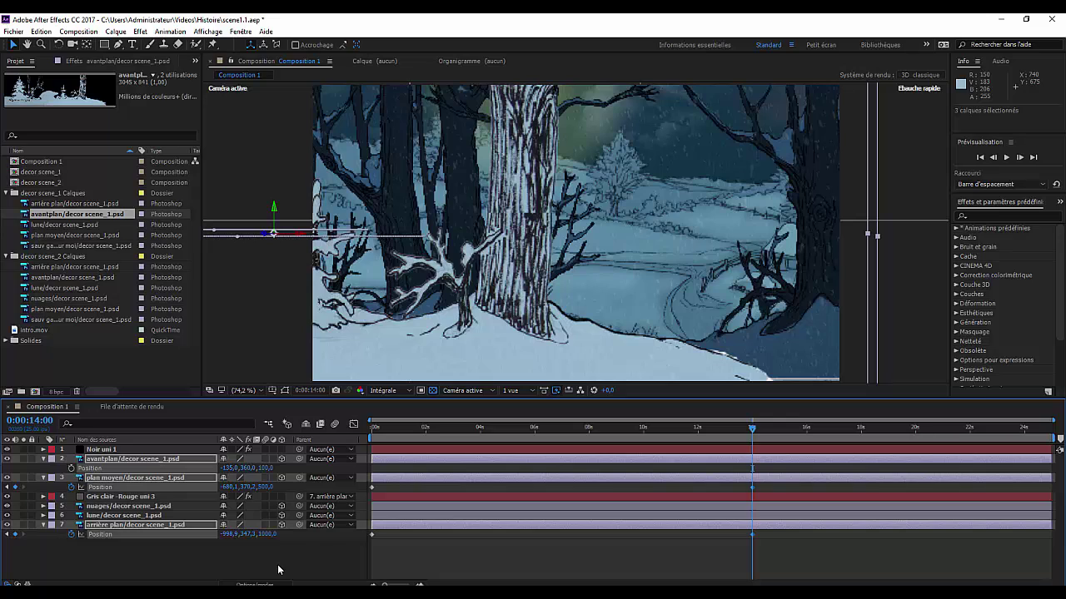
{"action": "left_click", "coordinate": [277, 565]}
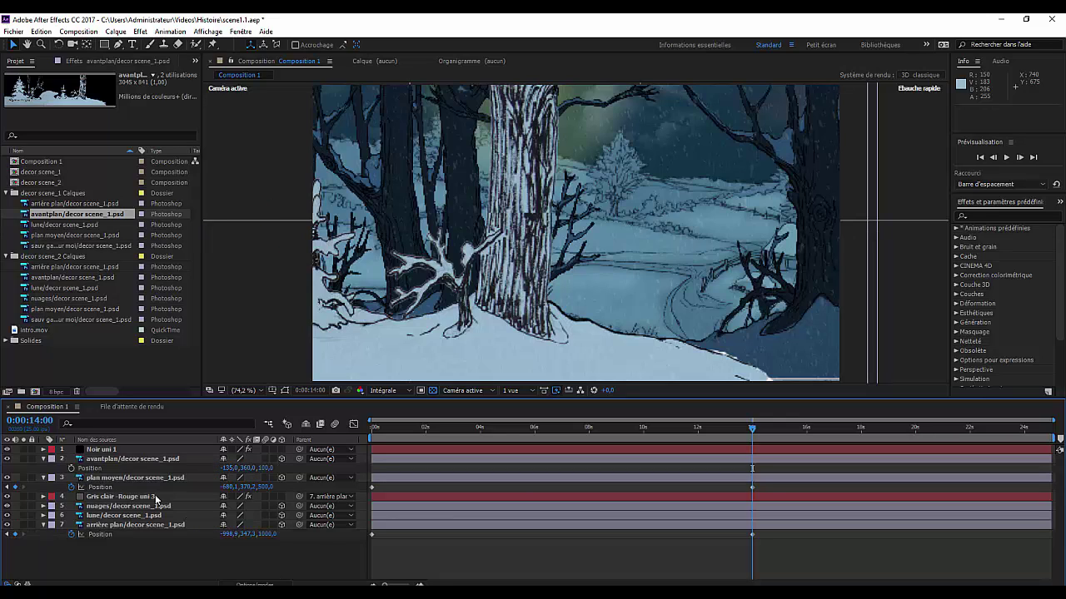
Step: At 14 s, adjust the X position of plan moyen to about -499.1 and arrière plan to about -1293.9
{"action": "left_click", "coordinate": [147, 481]}
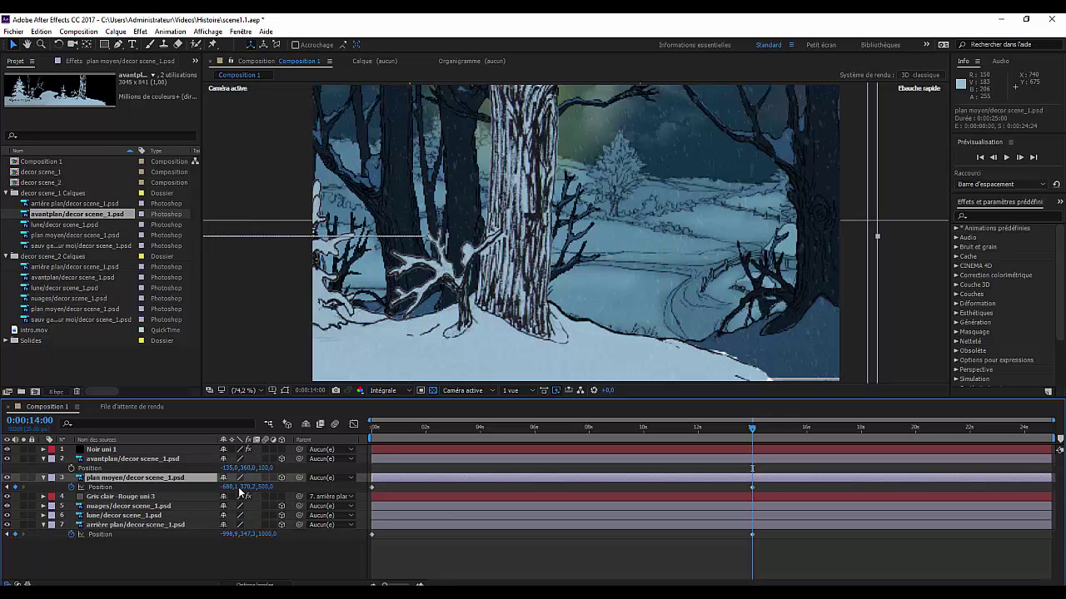
{"action": "left_click_drag", "start_coordinate": [229, 489], "coordinate": [308, 496]}
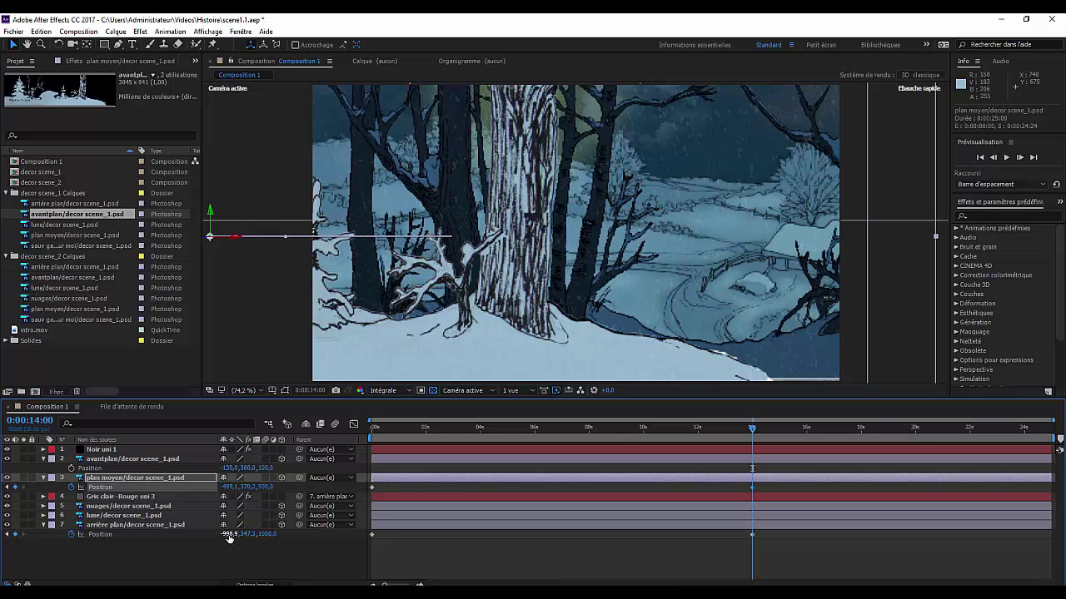
{"action": "left_click_drag", "start_coordinate": [234, 533], "coordinate": [125, 534]}
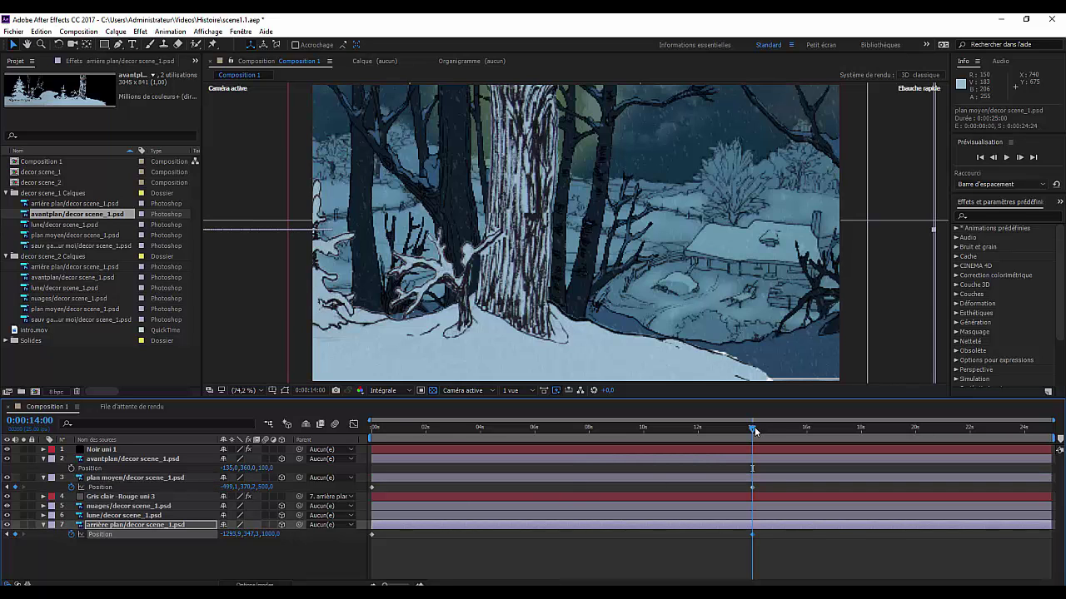
Step: Play a preview of the layer animation from the start of the composition, stopping after about five seconds
{"action": "left_click", "coordinate": [601, 427]}
{"action": "key", "text": "Home"}
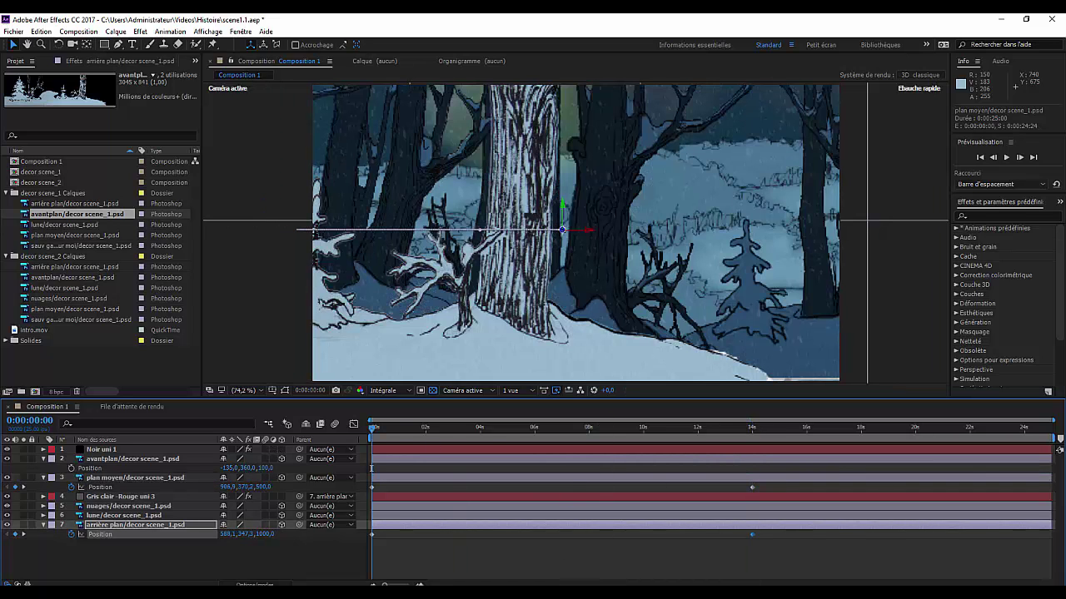
{"action": "key", "text": "space"}
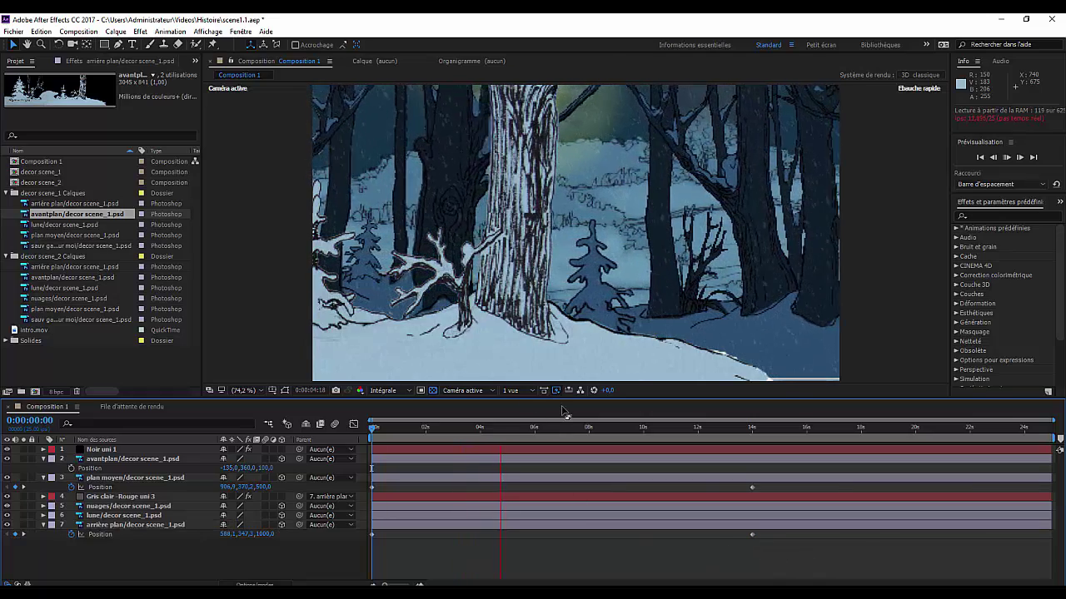
{"action": "key", "text": "space"}
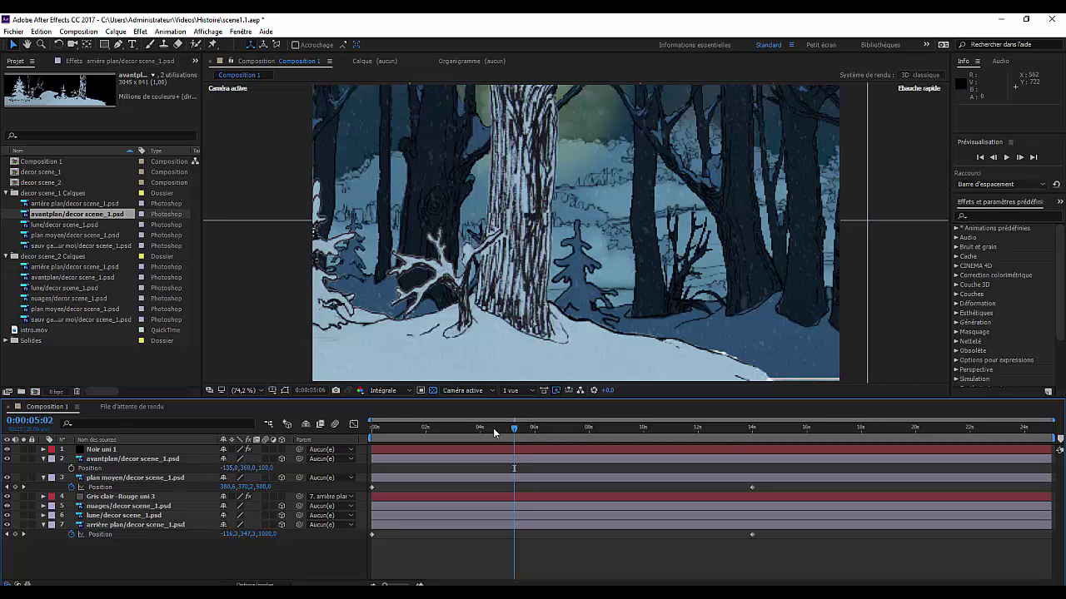
Step: Animate the X position of avantplan with keyframes, from about 1290 at 0 s to about 25 at 14 s
{"action": "key", "text": "Home"}
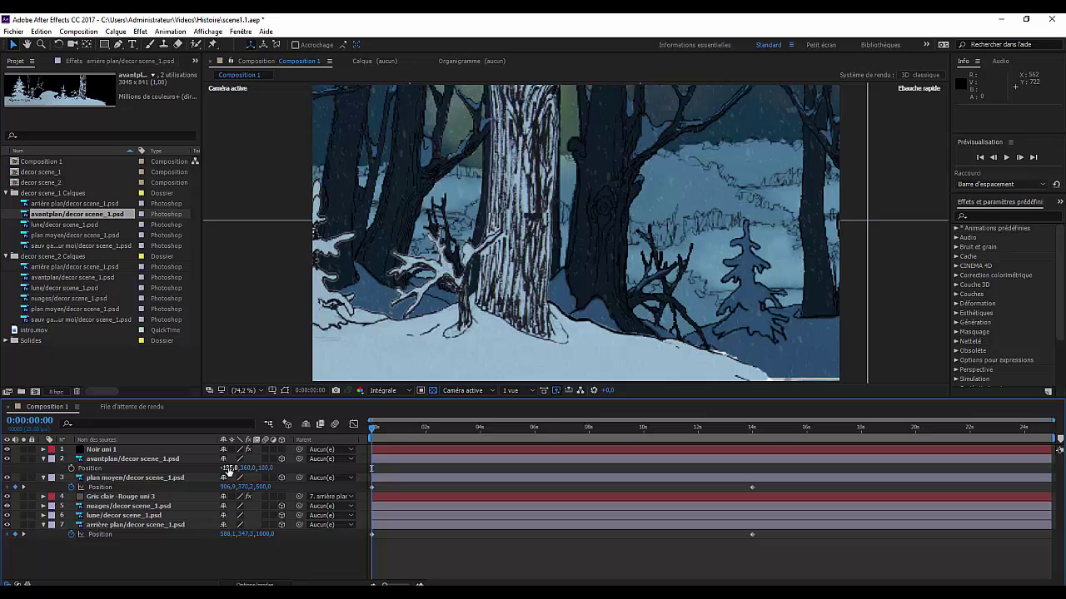
{"action": "left_click_drag", "start_coordinate": [236, 468], "coordinate": [592, 481]}
{"action": "left_click_drag", "start_coordinate": [229, 468], "coordinate": [377, 480]}
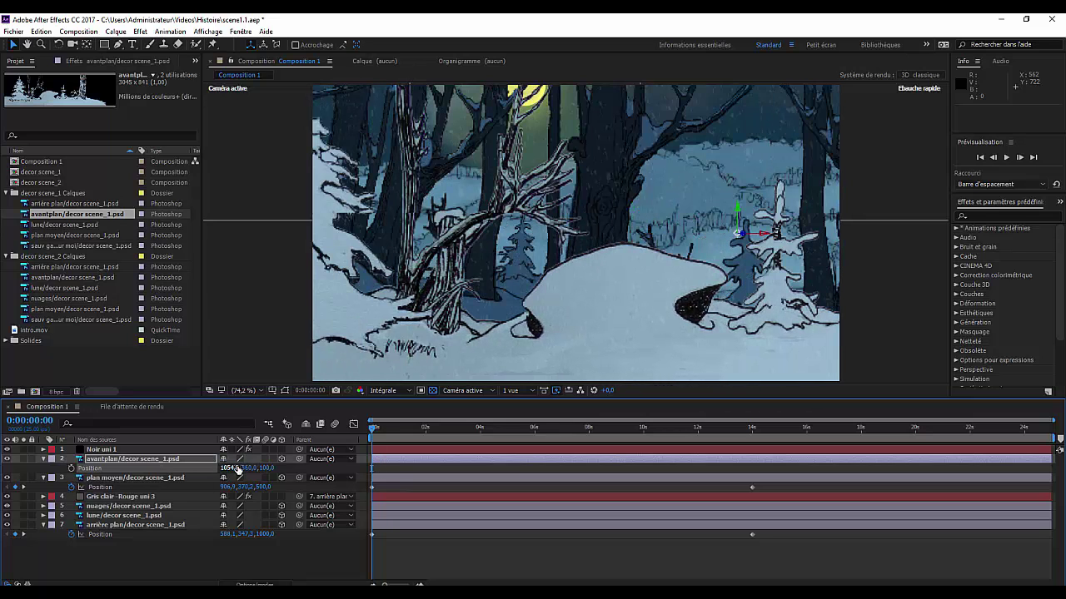
{"action": "left_click_drag", "start_coordinate": [233, 468], "coordinate": [363, 471]}
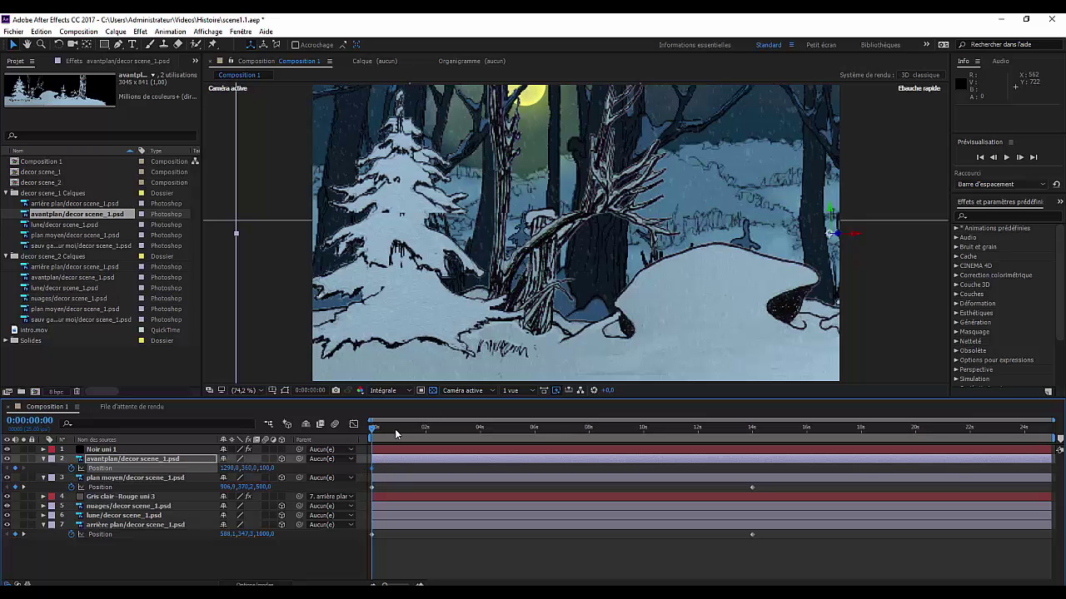
{"action": "left_click_drag", "start_coordinate": [373, 429], "coordinate": [751, 453]}
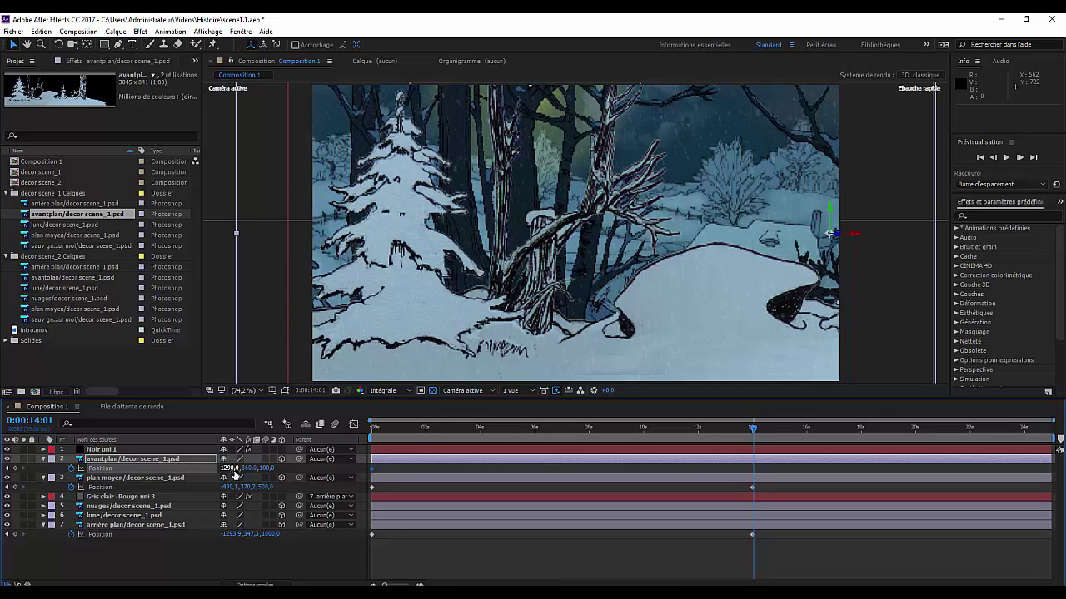
{"action": "left_click_drag", "start_coordinate": [230, 468], "coordinate": [148, 471]}
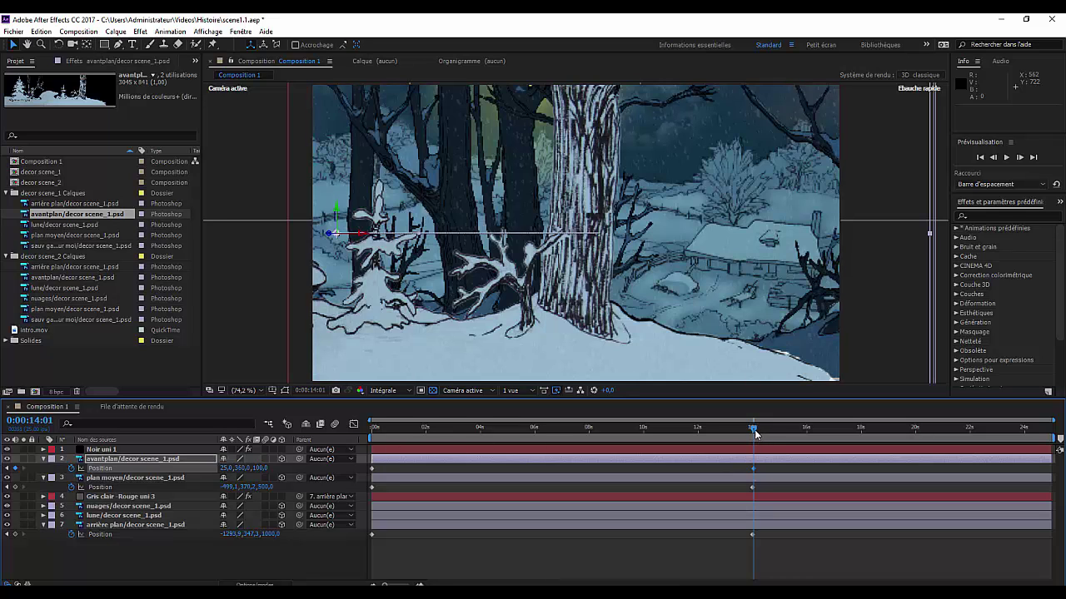
Step: Preview the three-layer parallax movement from the start of the composition, stopping just before 16 s
{"action": "left_click_drag", "start_coordinate": [754, 429], "coordinate": [314, 443]}
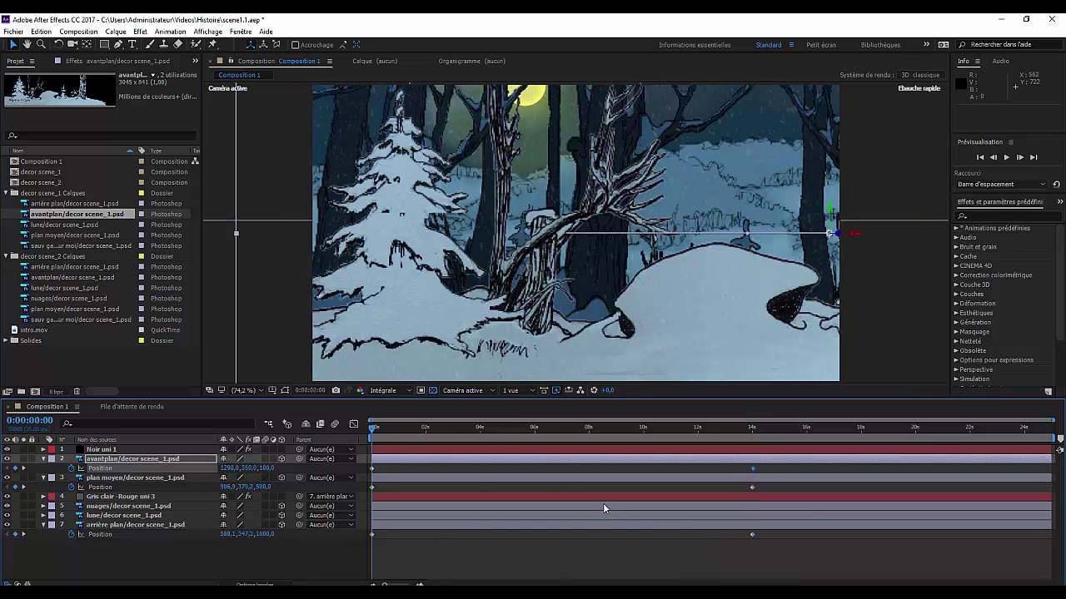
{"action": "key", "text": "space"}
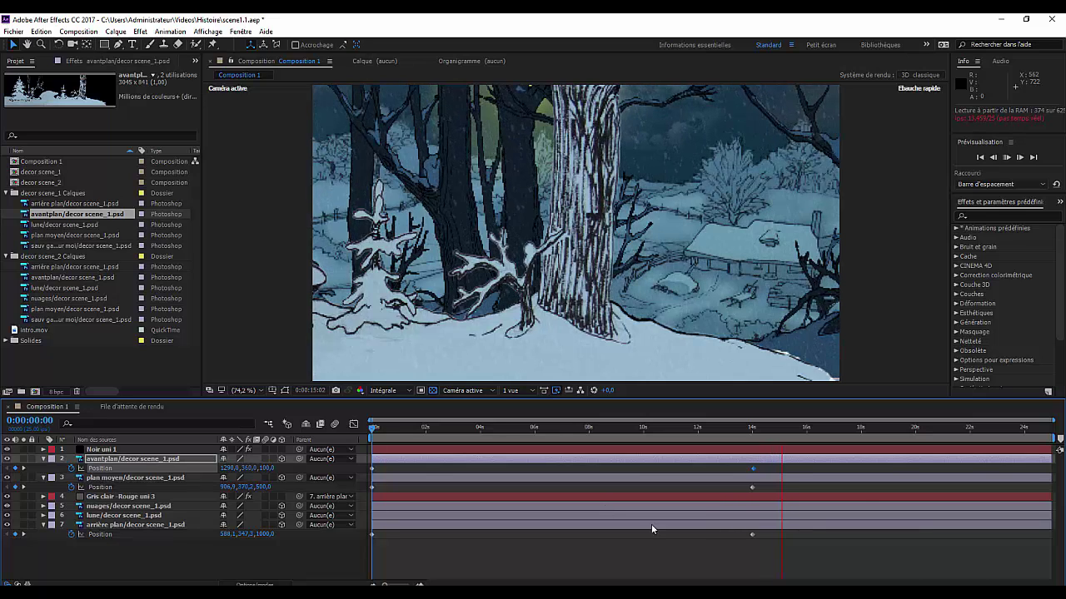
{"action": "key", "text": "space"}
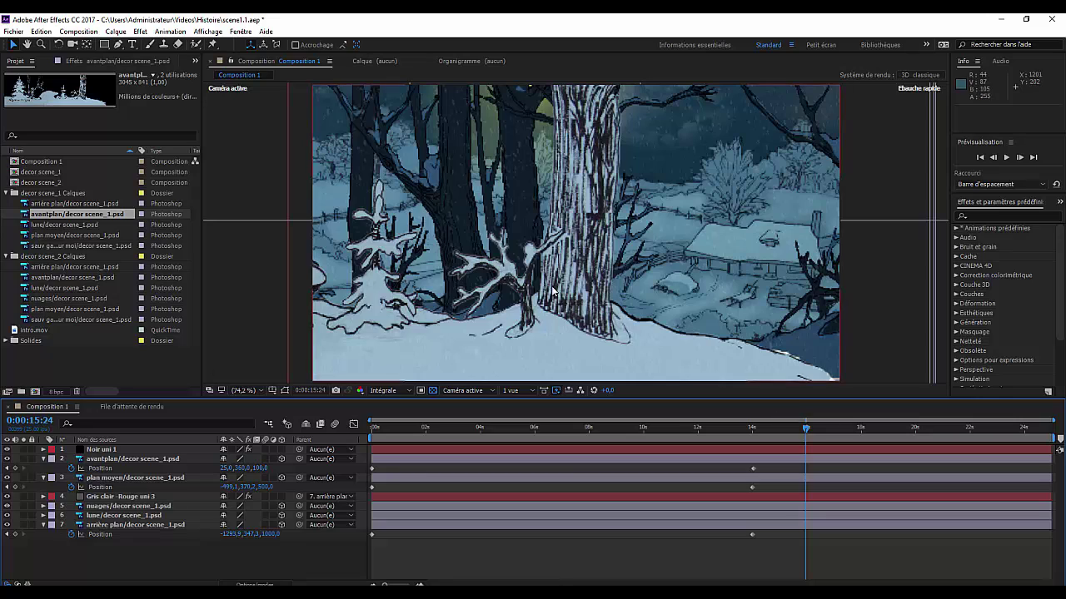
Step: Expand the effects of the Gris clair-Rouge uni 3 layer and show the CC Particle World settings over the composition view
{"action": "left_click", "coordinate": [136, 498]}
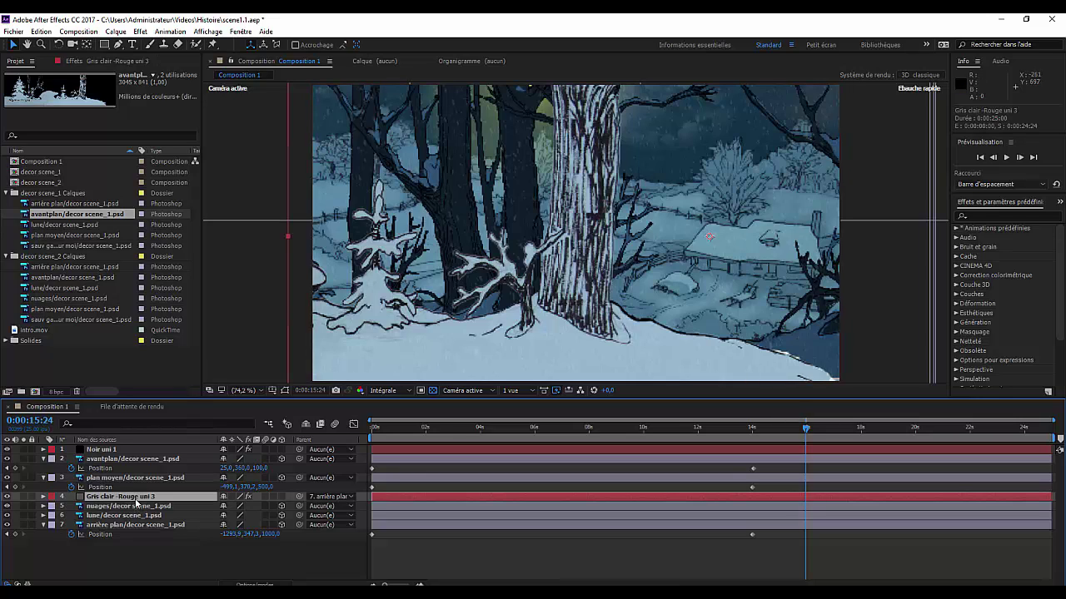
{"action": "double_click", "coordinate": [135, 500]}
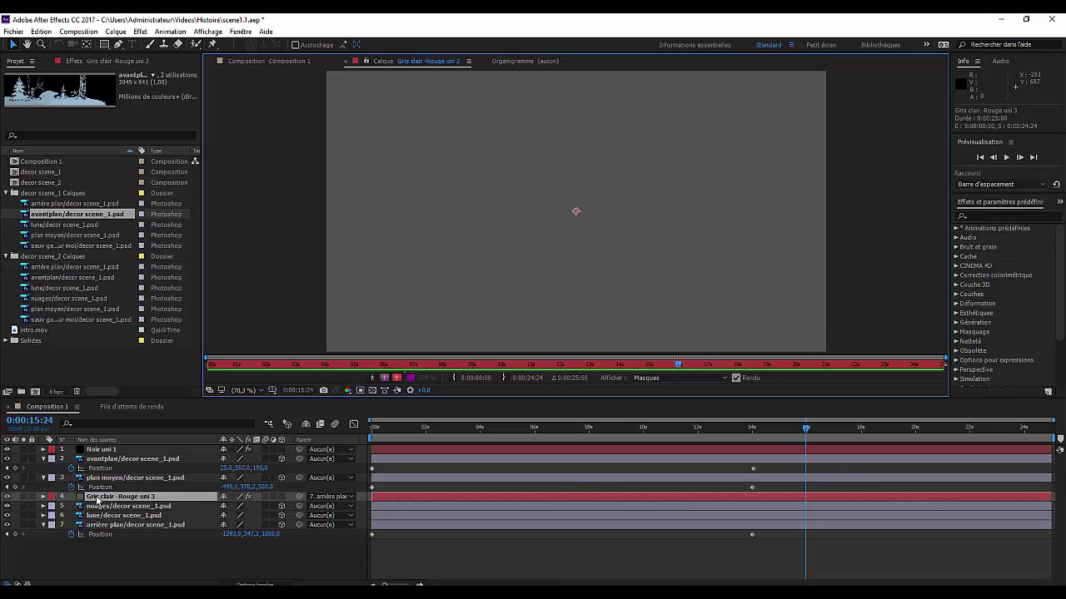
{"action": "left_click", "coordinate": [44, 497]}
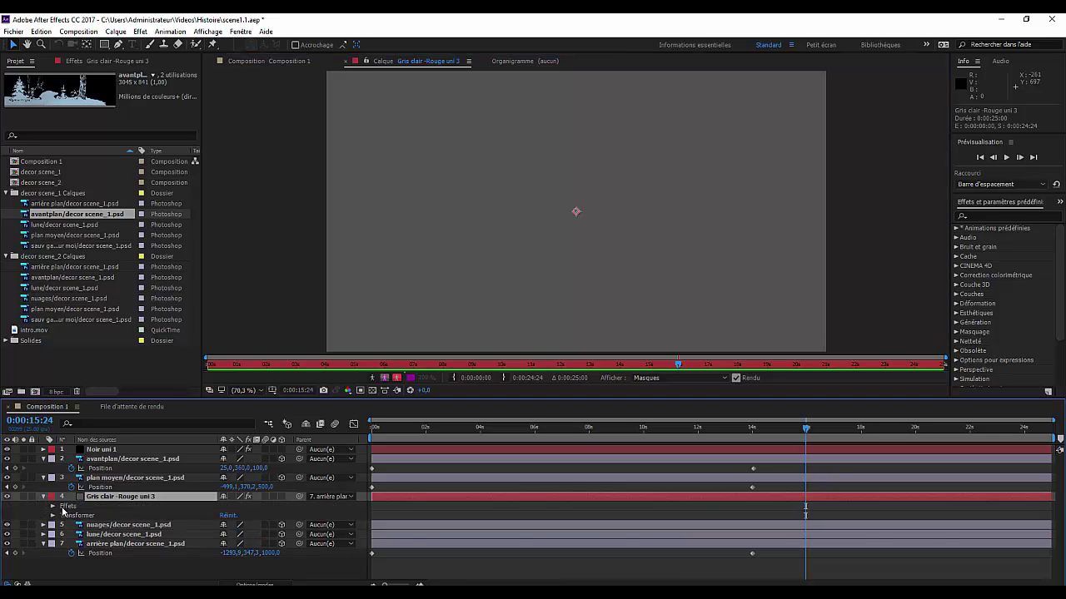
{"action": "left_click", "coordinate": [62, 507]}
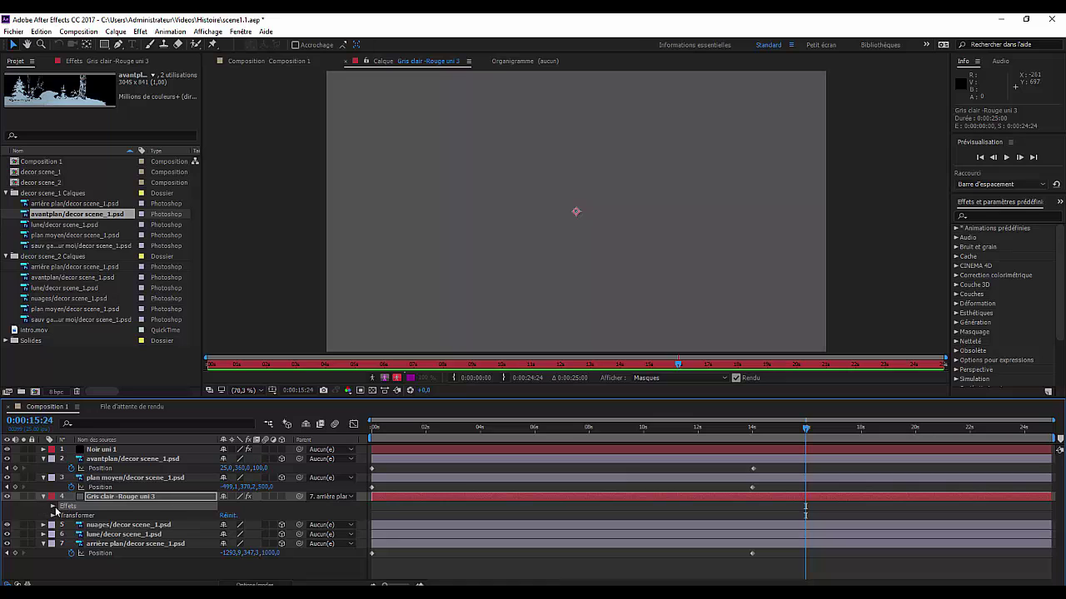
{"action": "left_click", "coordinate": [54, 507]}
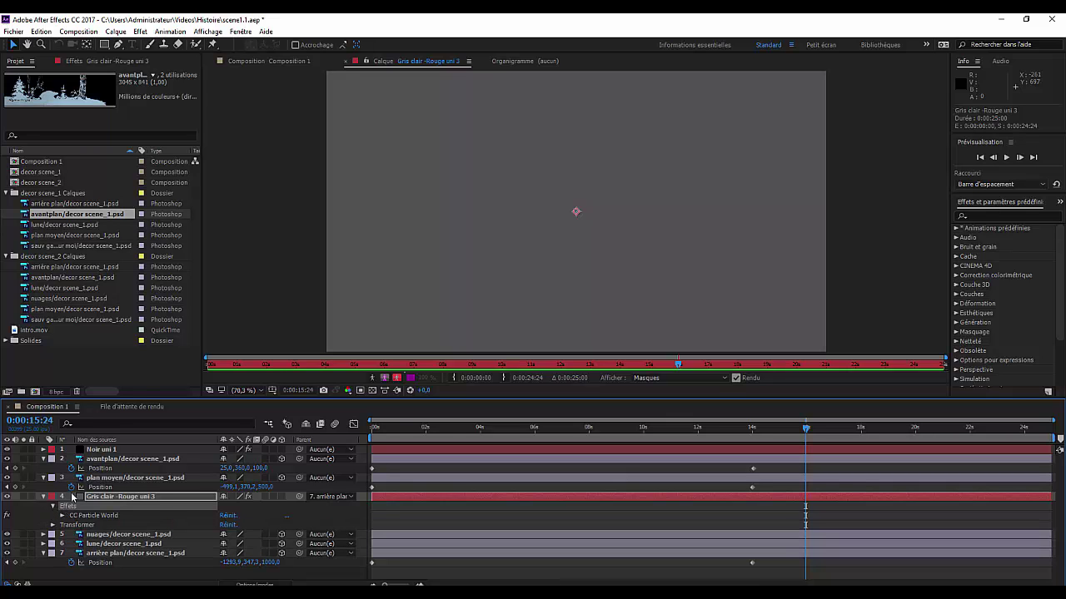
{"action": "left_click", "coordinate": [244, 60]}
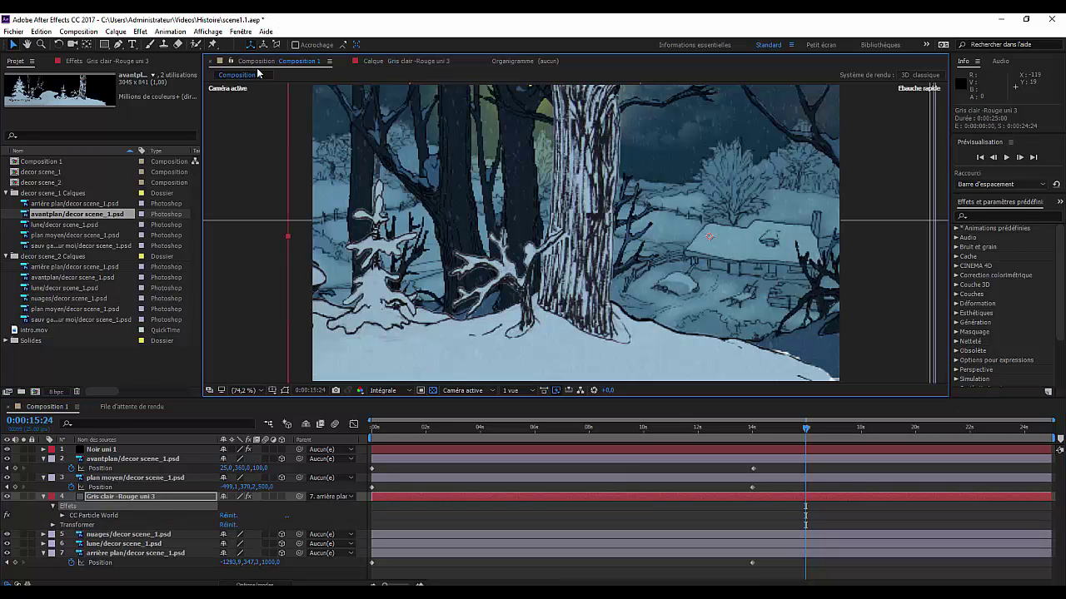
{"action": "double_click", "coordinate": [92, 516]}
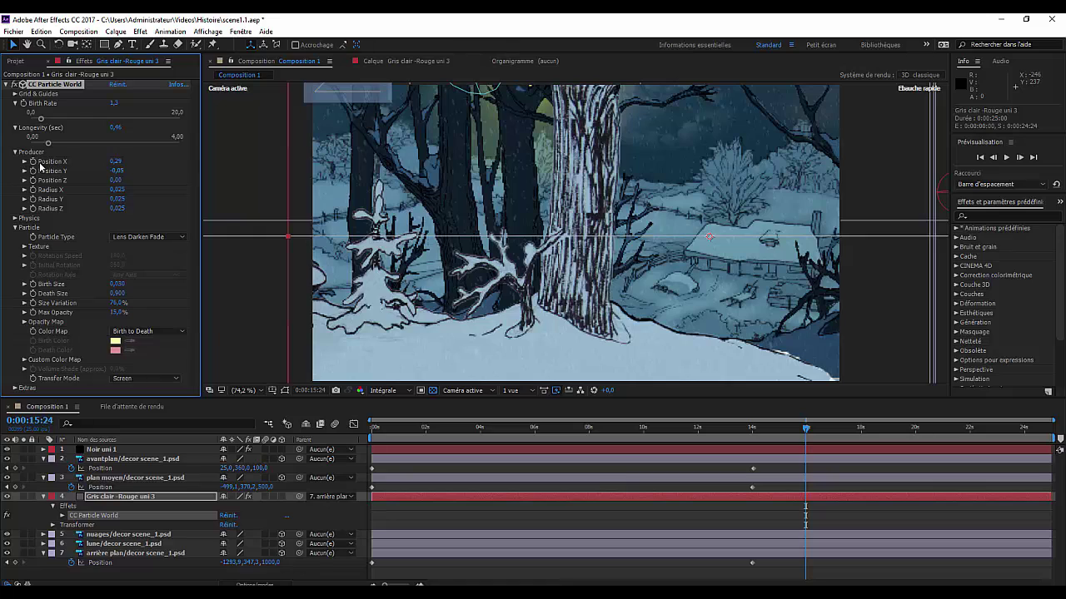
{"action": "left_click", "coordinate": [40, 165]}
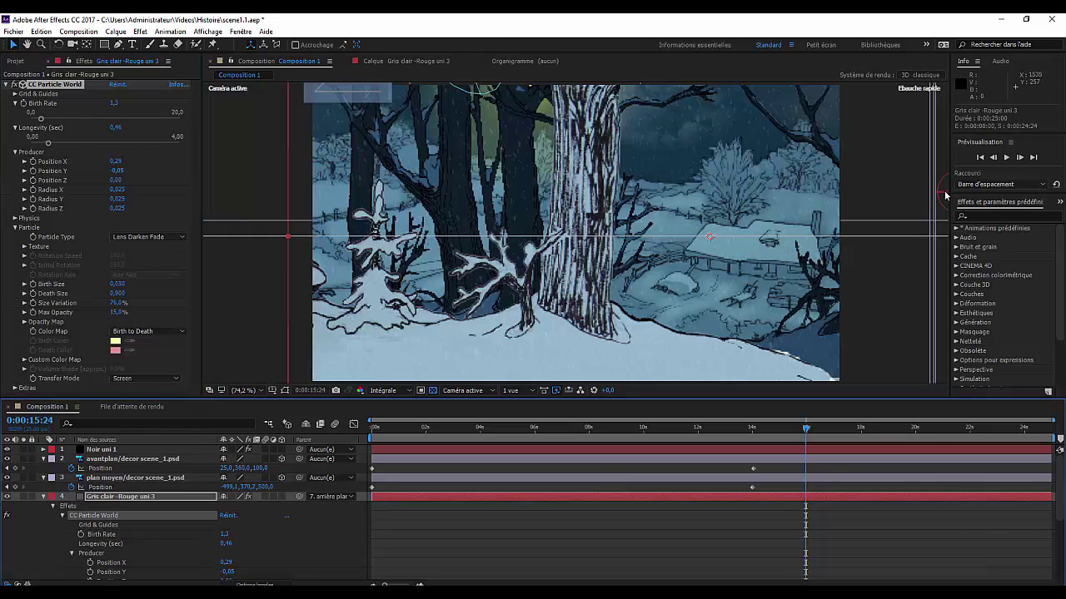
Step: Move the Gris clair-Rouge uni 3 particle emitter onto the cabin's chimney and set the layer's parent to Aucun(e)
{"action": "left_click_drag", "start_coordinate": [944, 195], "coordinate": [803, 212]}
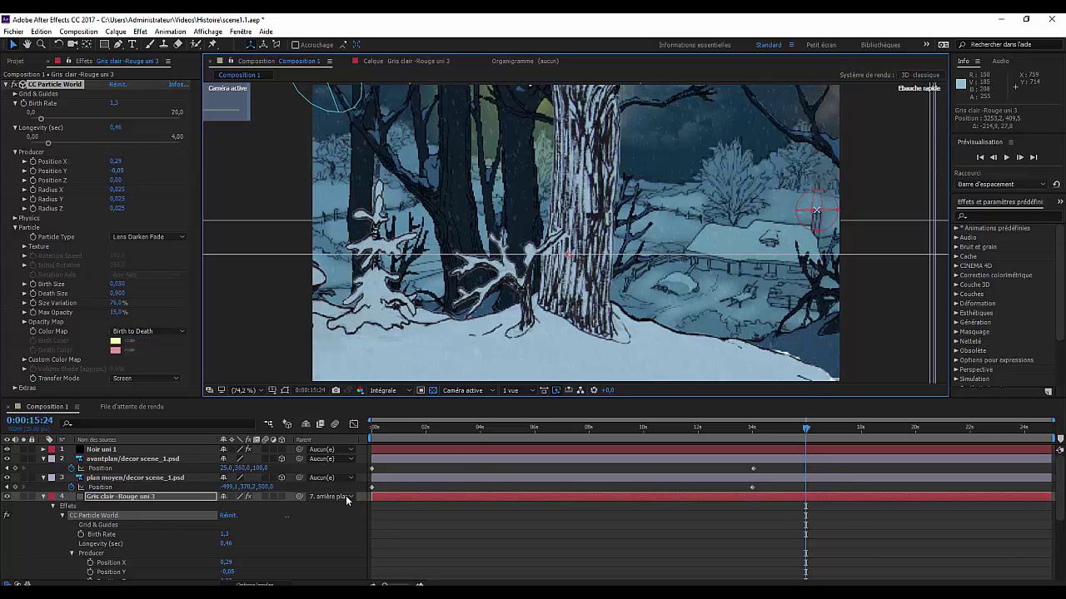
{"action": "left_click", "coordinate": [348, 497]}
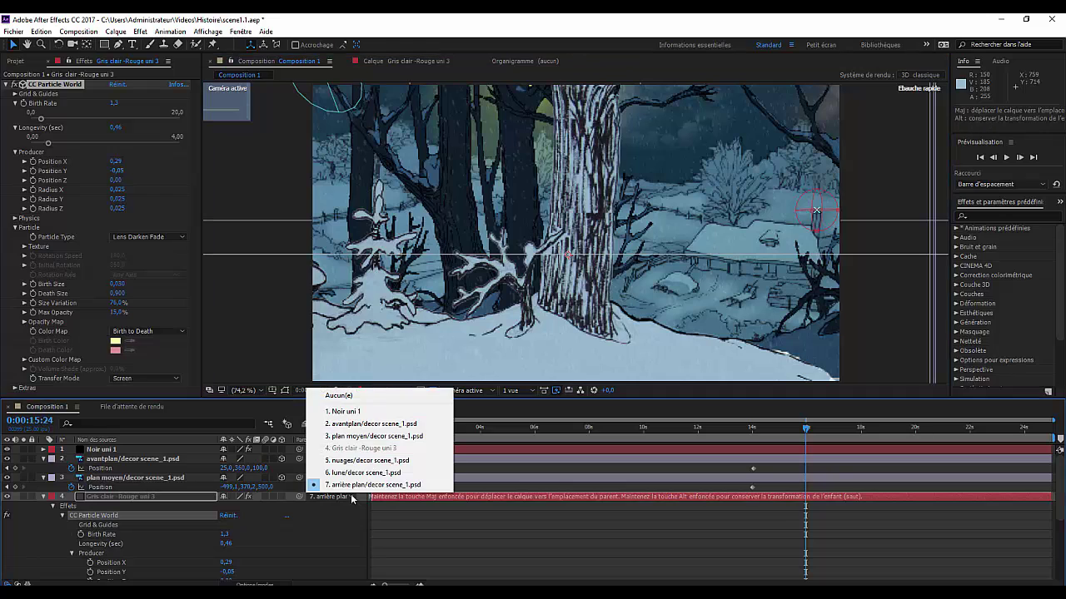
{"action": "left_click", "coordinate": [330, 401]}
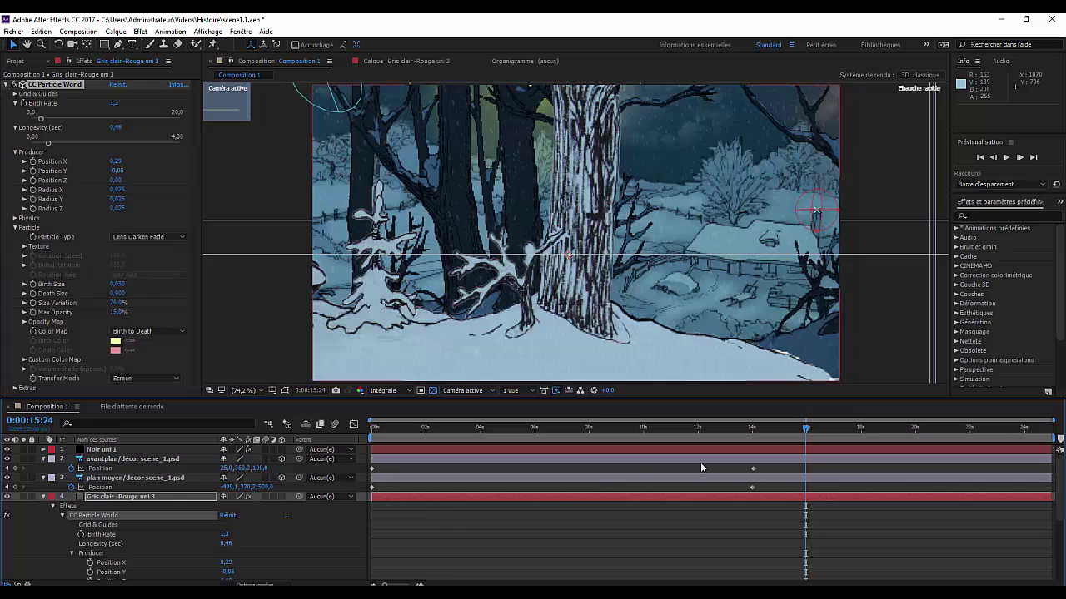
Step: Preview the composition from the start with the repositioned particle layer, stopping just before 16 s
{"action": "mouse_move", "coordinate": [808, 427]}
{"action": "left_mouse_down"}
{"action": "mouse_move", "coordinate": [753, 431]}
{"action": "mouse_move", "coordinate": [842, 435]}
{"action": "mouse_move", "coordinate": [807, 438]}
{"action": "left_mouse_up"}
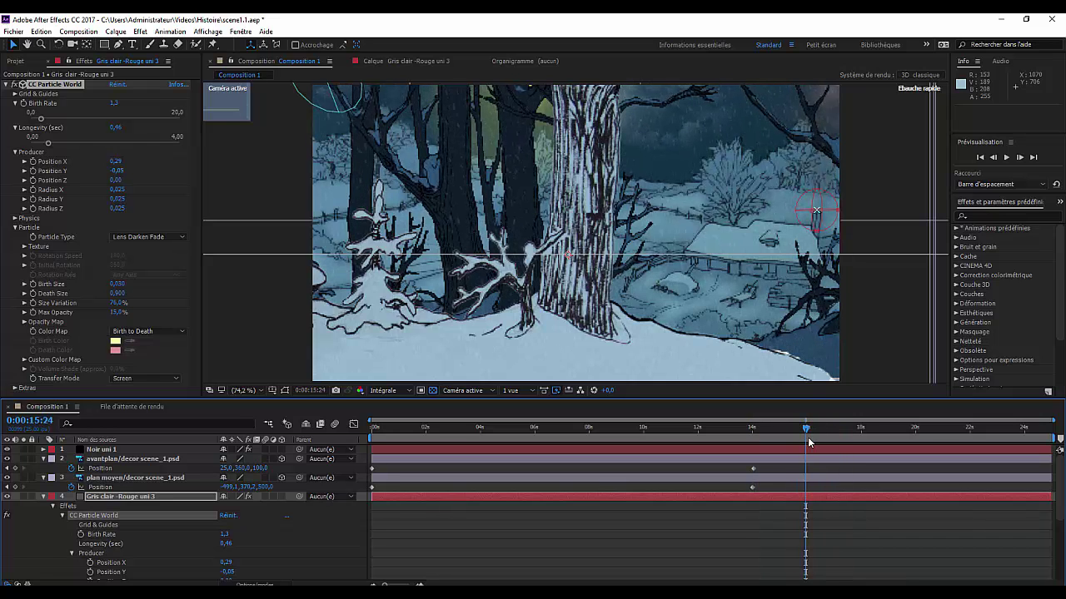
{"action": "left_click", "coordinate": [807, 433]}
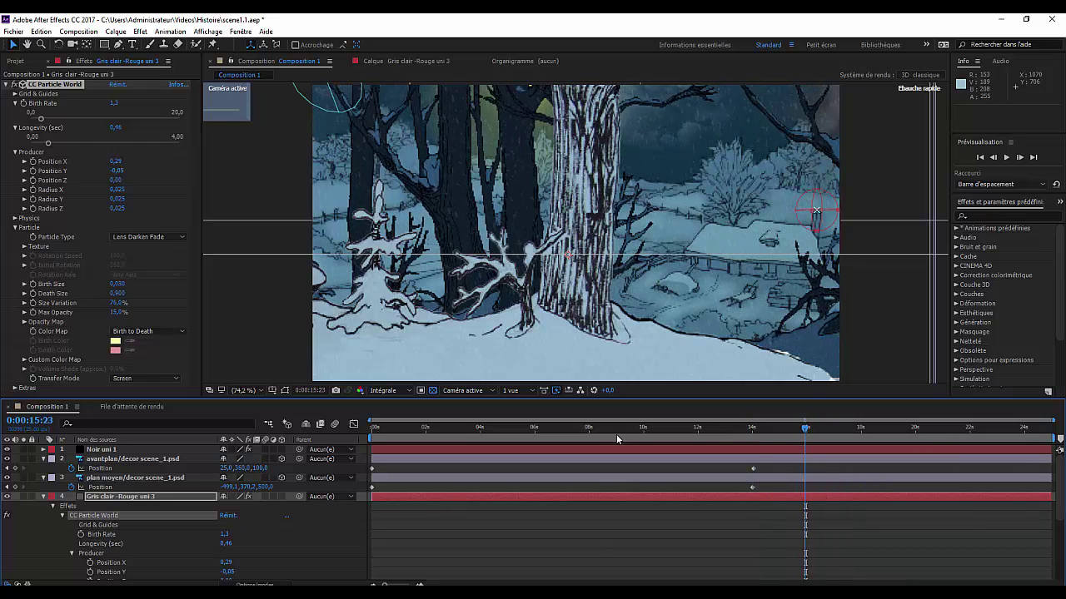
{"action": "key", "text": "Home"}
{"action": "key", "text": "space"}
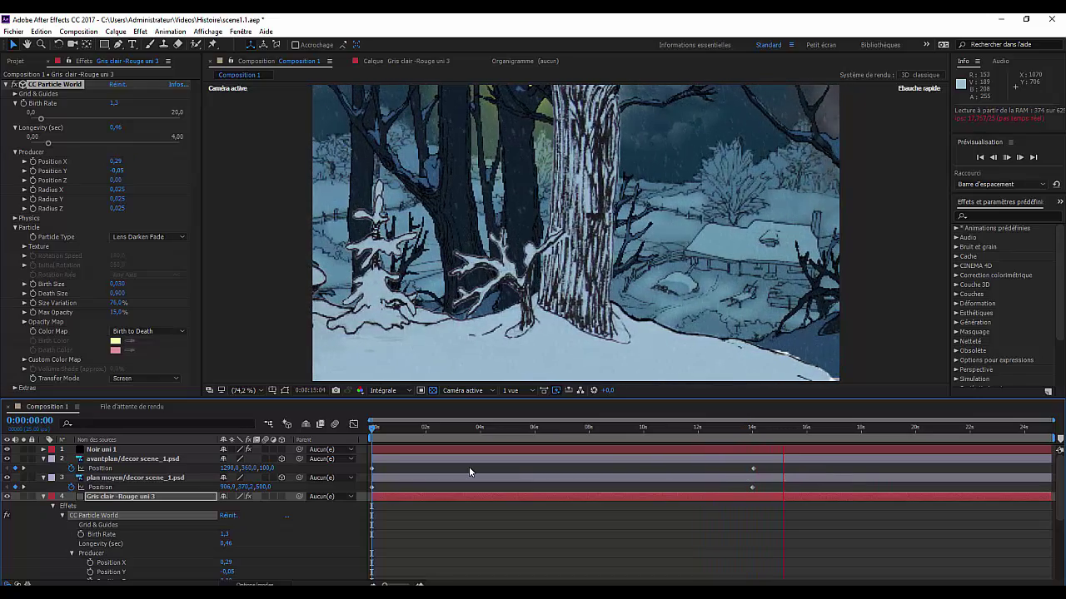
{"action": "key", "text": "space"}
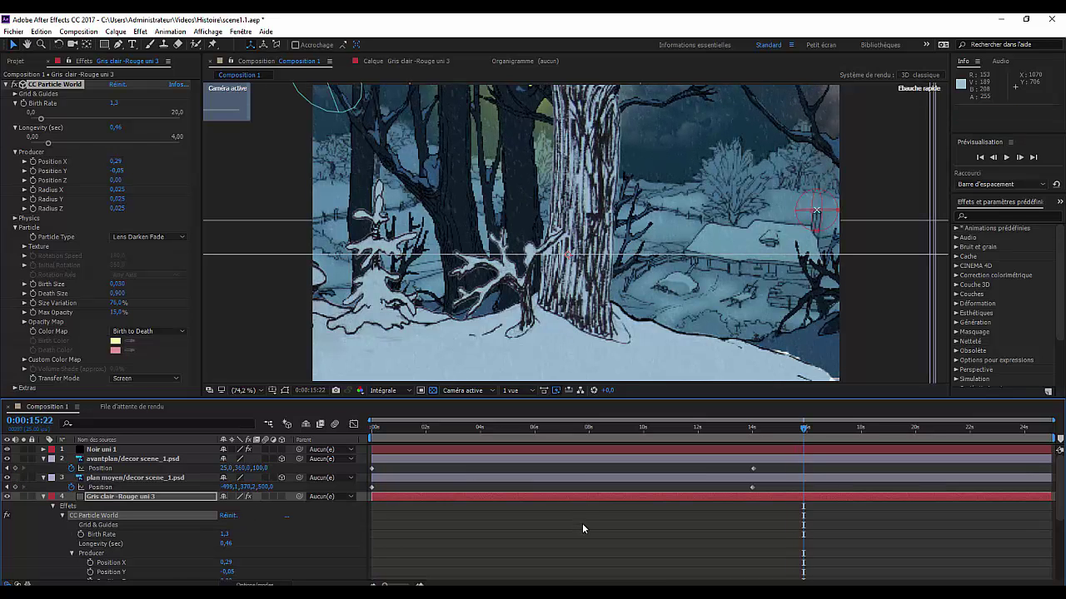
Step: Collapse the properties of Gris clair-Rouge uni 3, plan moyen, avantplan and arrière plan, and return the playhead to 0 s
{"action": "left_click", "coordinate": [43, 496]}
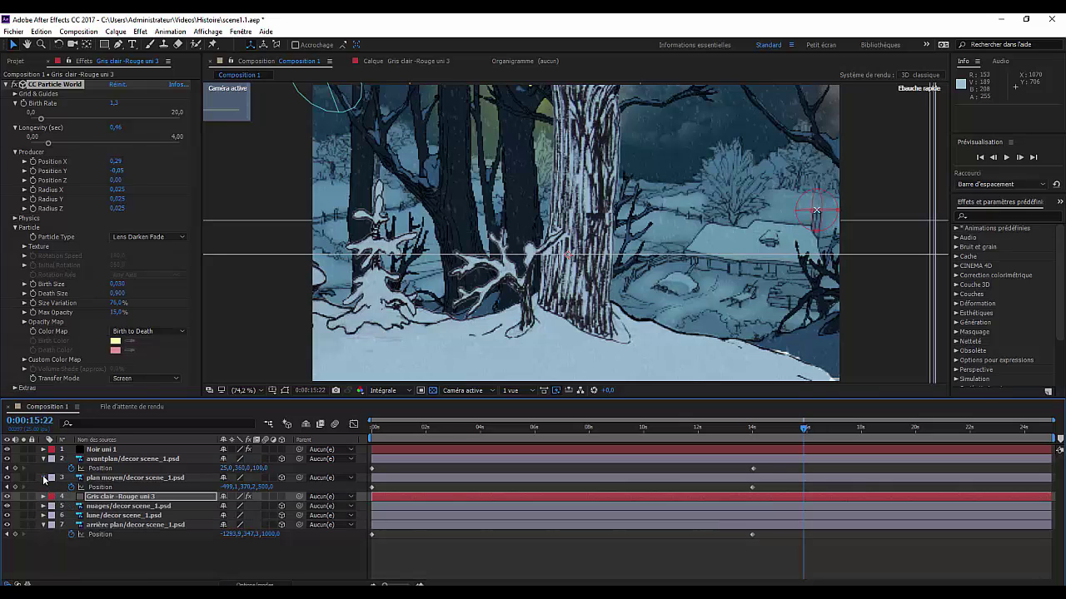
{"action": "left_click", "coordinate": [43, 478]}
{"action": "left_click", "coordinate": [43, 458]}
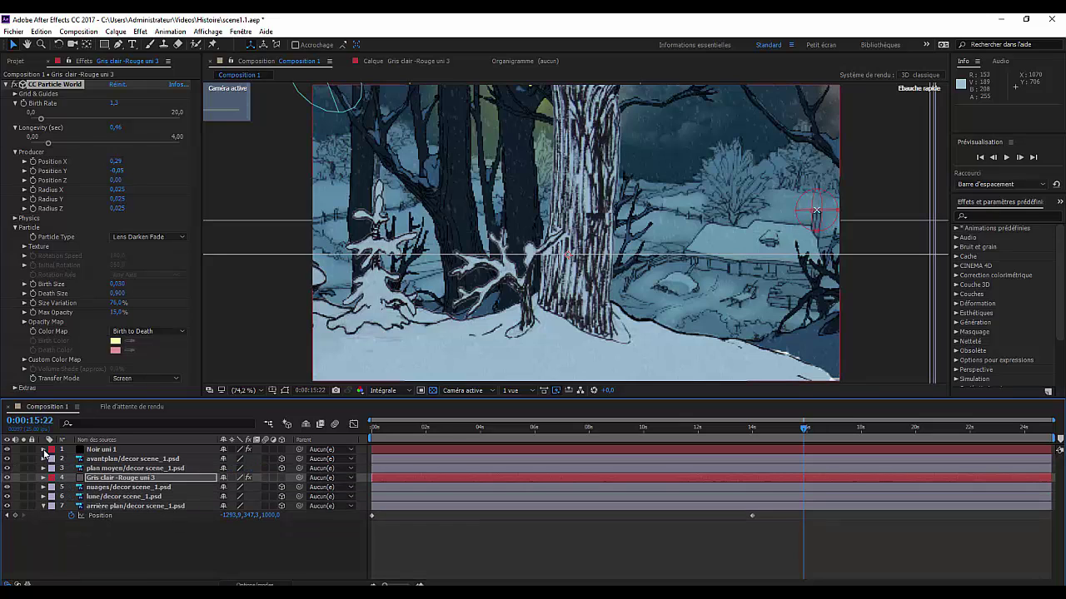
{"action": "left_click", "coordinate": [43, 506]}
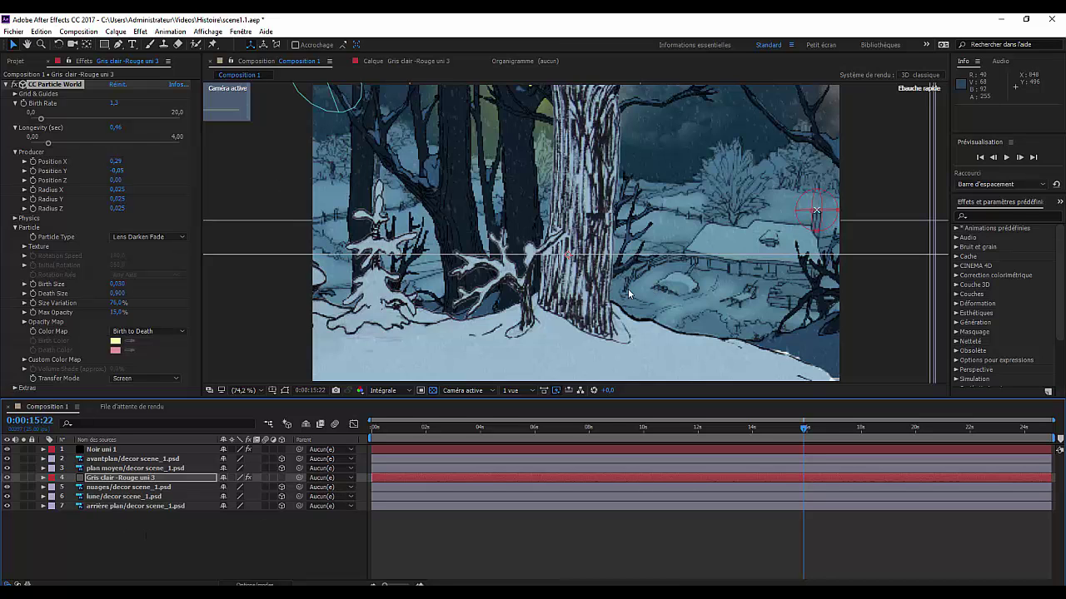
{"action": "left_click_drag", "start_coordinate": [803, 434], "coordinate": [345, 459]}
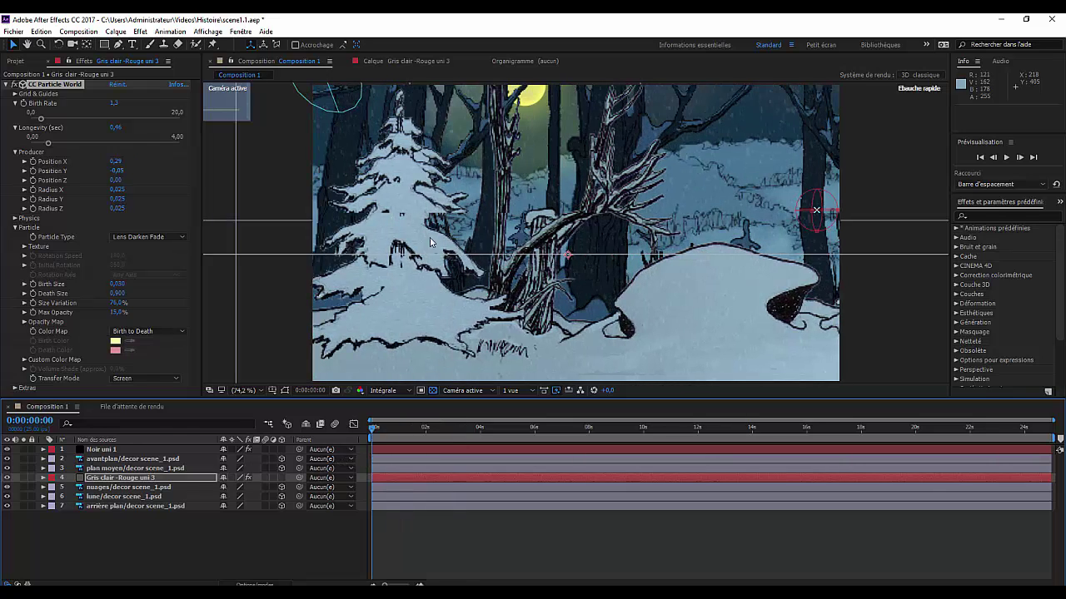